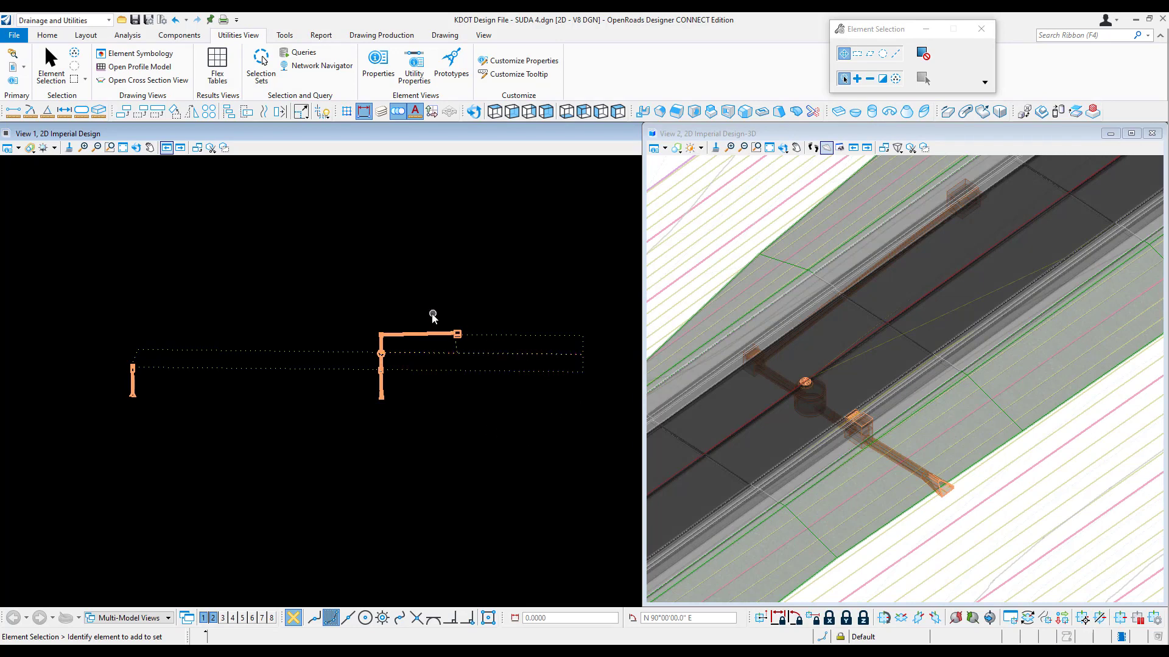
Step: Select the larger drainage network in the plan view, leaving out catchment CM-4, and save it as hydraulic analysis selection set System 2
{"action": "left_click_drag", "start_coordinate": [582, 418], "coordinate": [376, 300]}
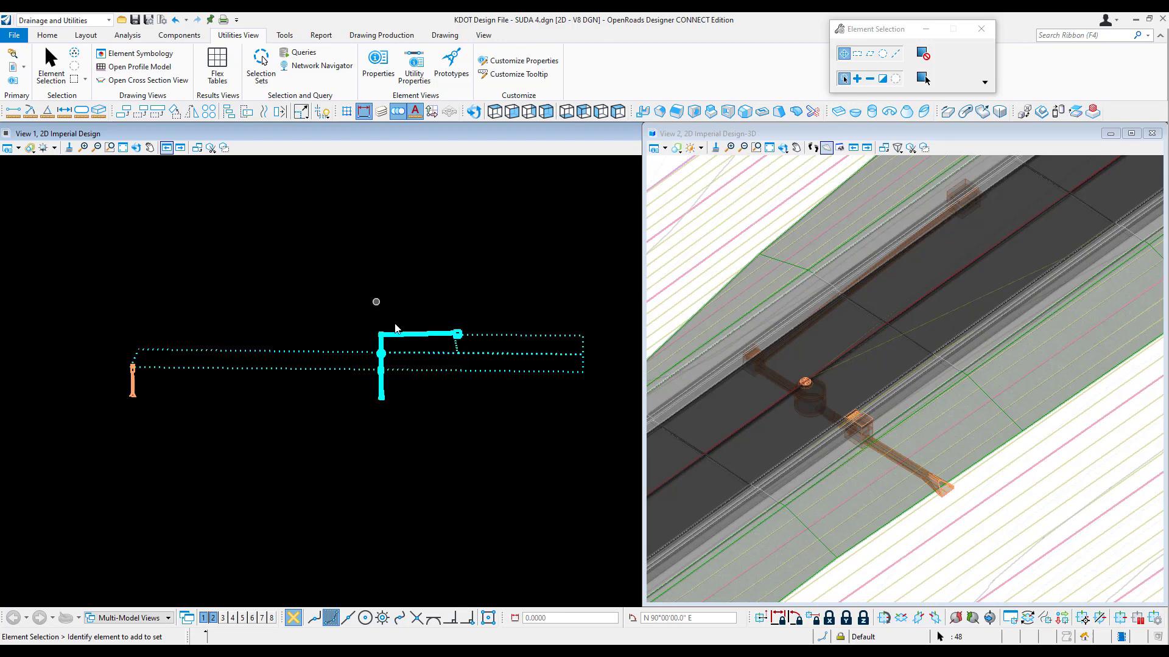
{"action": "left_click", "coordinate": [221, 348], "text": "ctrl"}
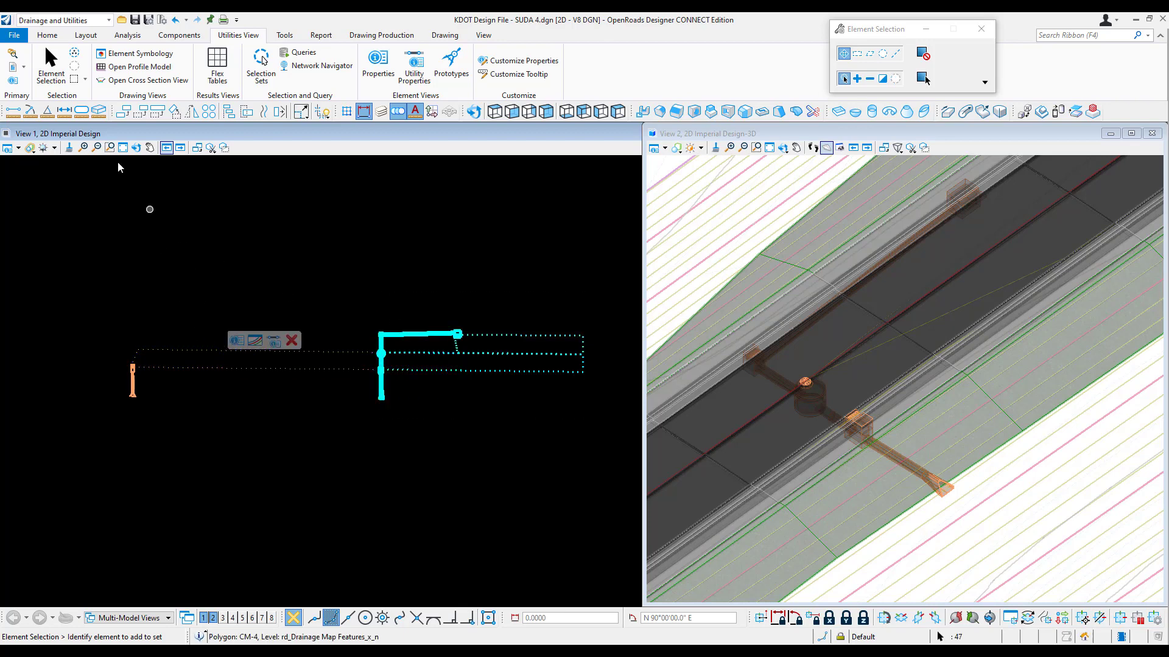
{"action": "left_click", "coordinate": [253, 68]}
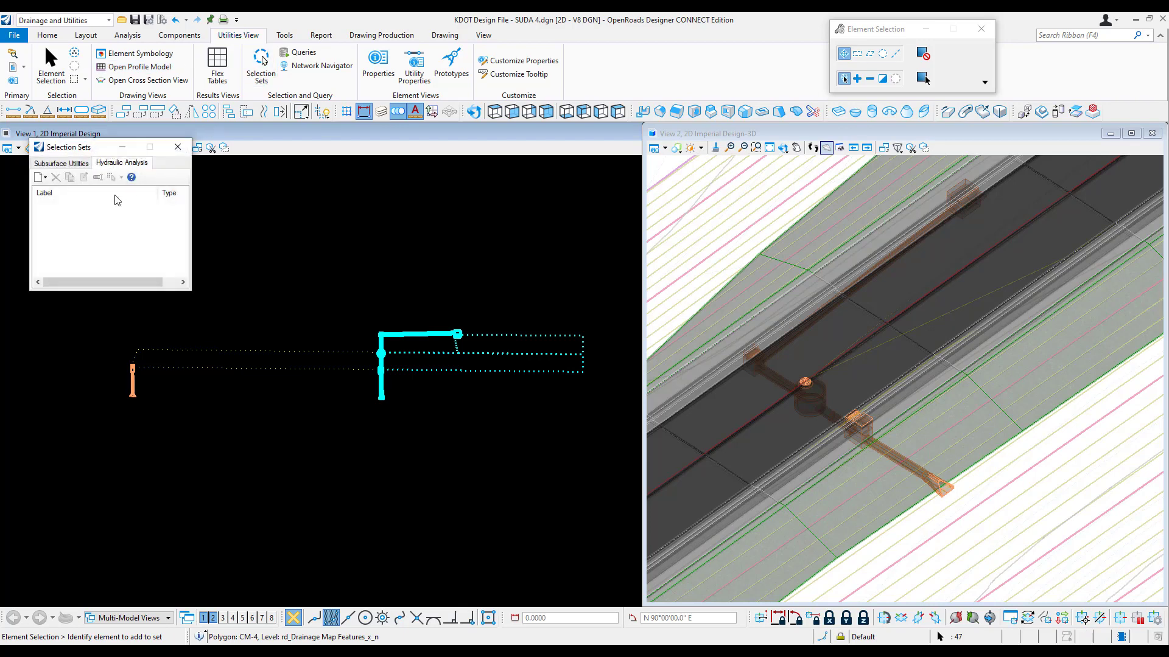
{"action": "left_click", "coordinate": [111, 163]}
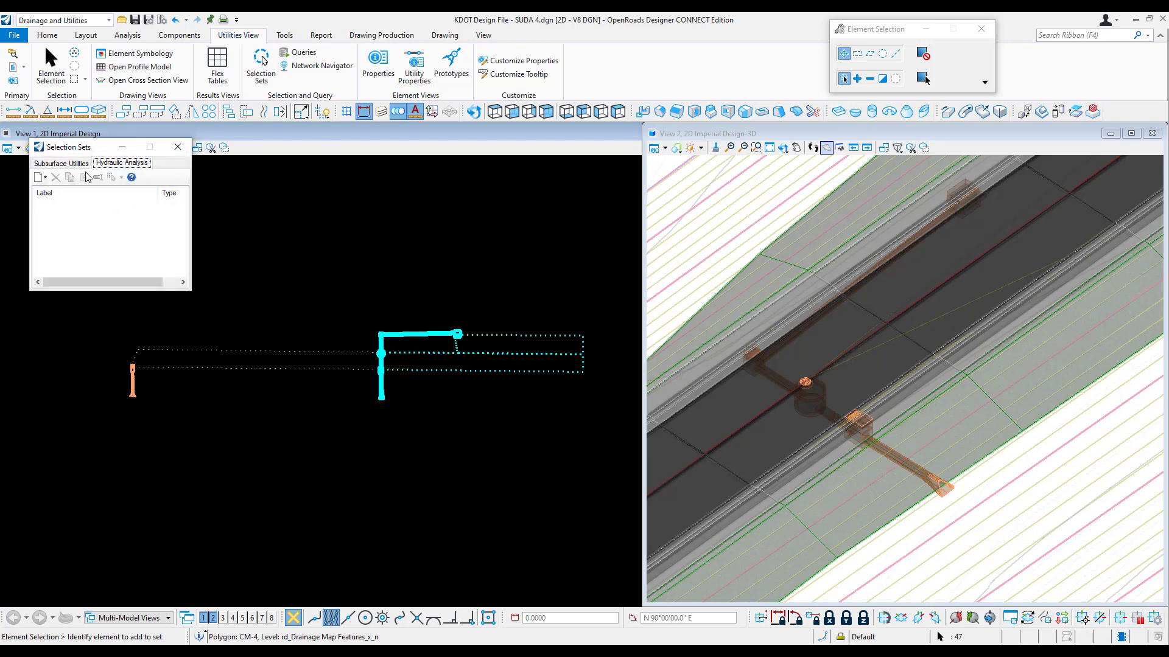
{"action": "left_click", "coordinate": [45, 177]}
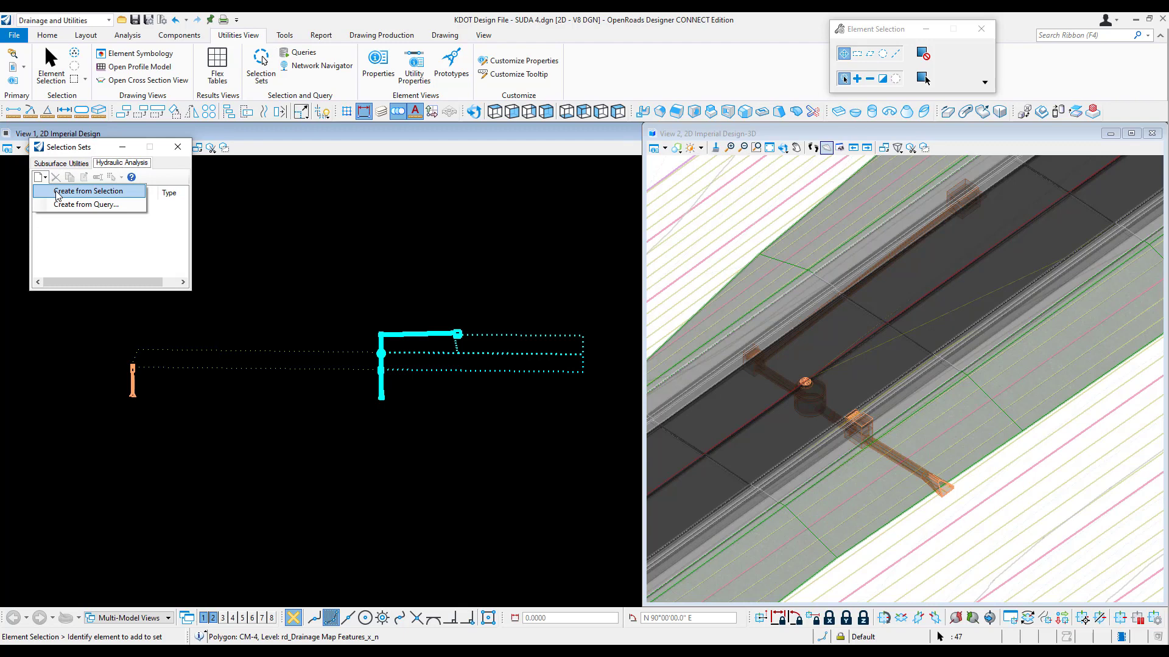
{"action": "left_click", "coordinate": [57, 191]}
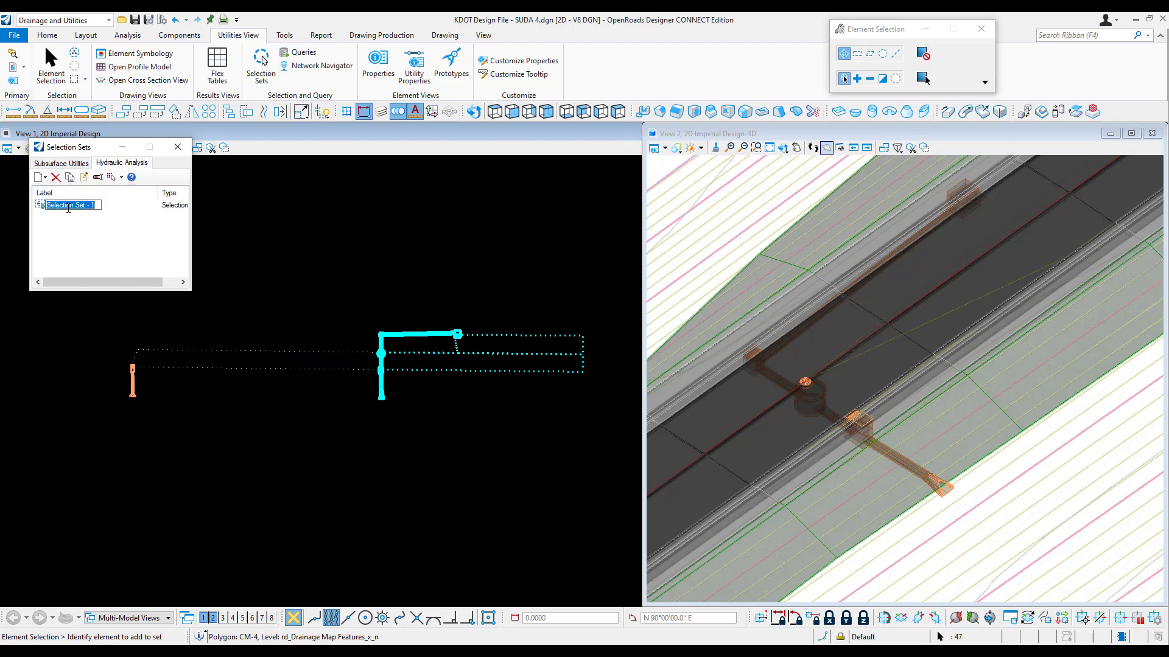
{"action": "type", "text": "System 2"}
{"action": "key", "text": "Return"}
Step: Select the smaller drainage network with its catchment in the plan view and save it as hydraulic analysis selection set System 1
{"action": "left_click", "coordinate": [268, 404]}
{"action": "left_click_drag", "start_coordinate": [267, 420], "coordinate": [97, 340]}
{"action": "left_click", "coordinate": [45, 178]}
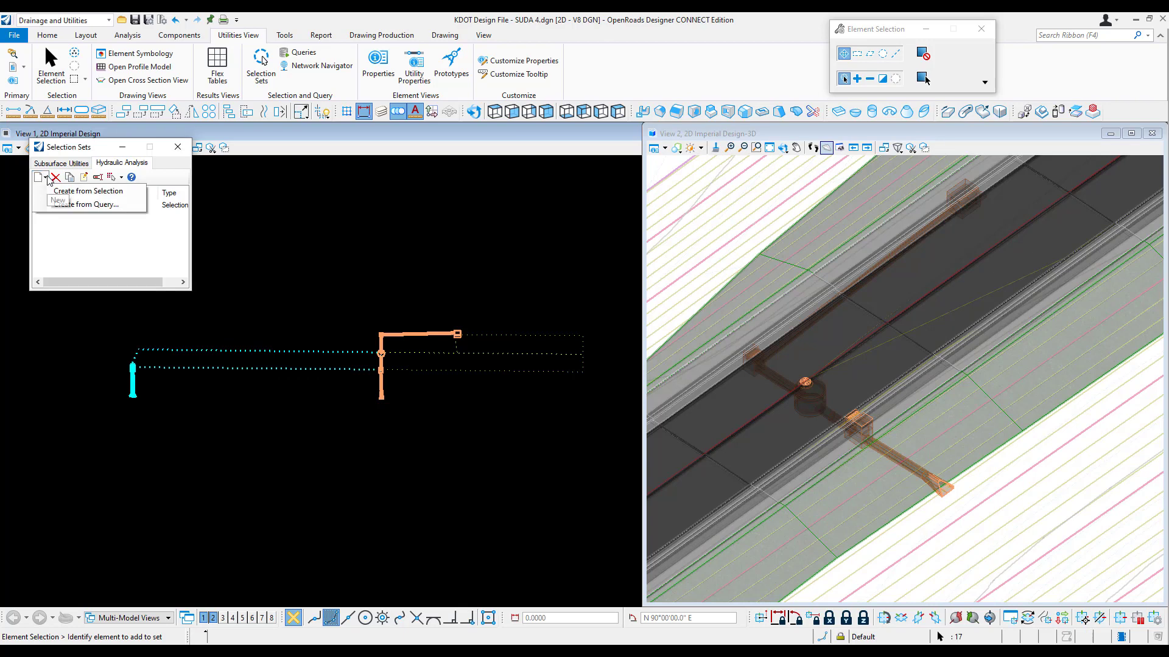
{"action": "left_click", "coordinate": [60, 193]}
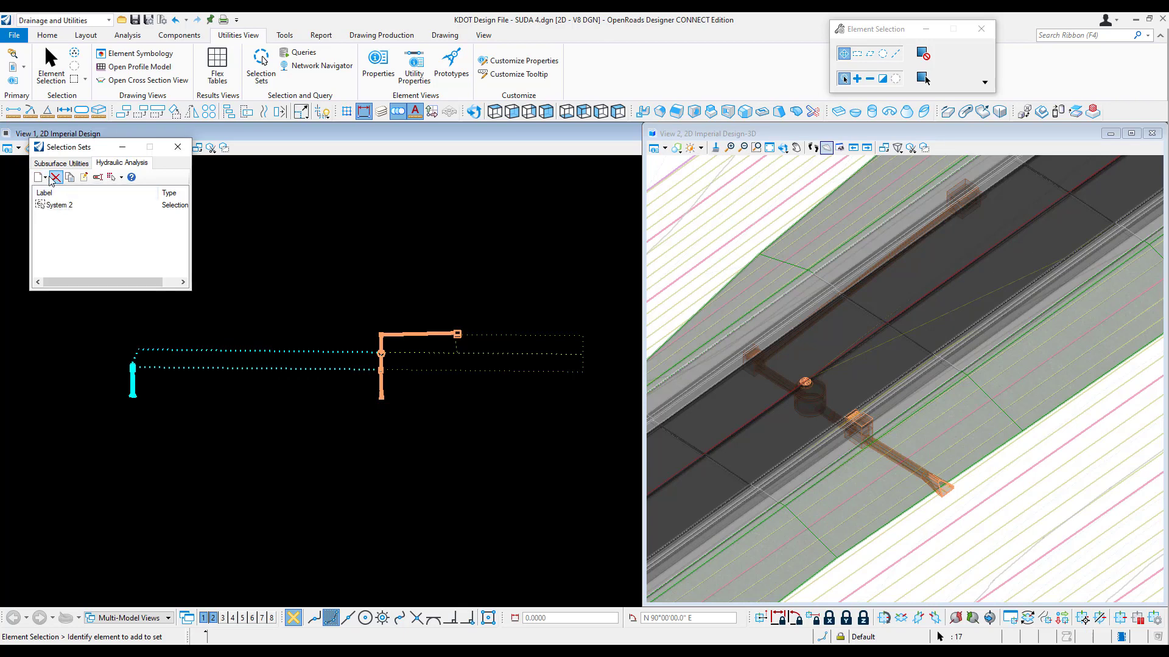
{"action": "left_click", "coordinate": [45, 177]}
{"action": "left_click", "coordinate": [45, 177]}
{"action": "left_click", "coordinate": [45, 177]}
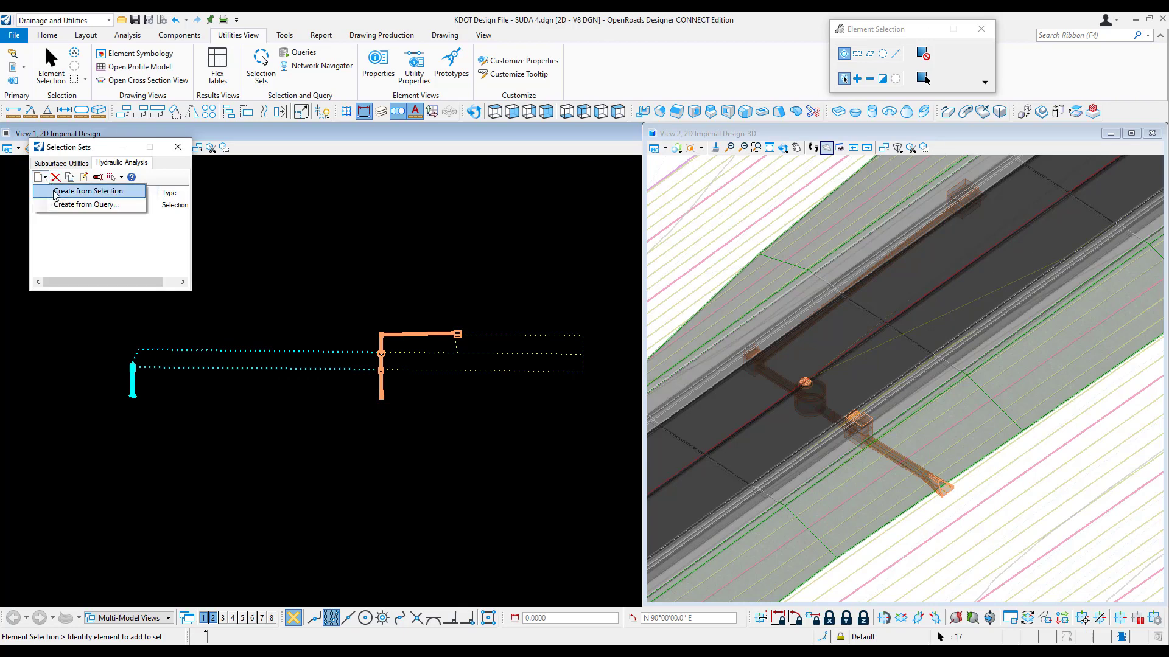
{"action": "left_click", "coordinate": [79, 191]}
{"action": "type", "text": "System "}
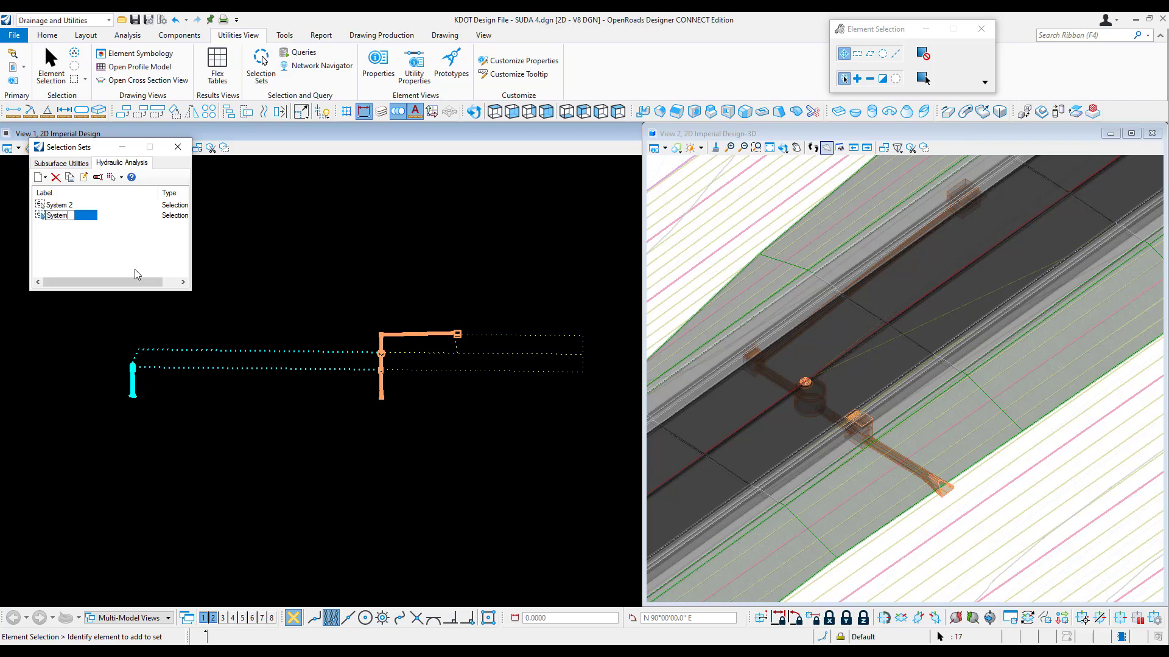
{"action": "type", "text": "1"}
{"action": "key", "text": "Return"}
Step: Examine the predefined queries available for a query-based selection set, such as Negative Slopes - Conduits, without creating the set
{"action": "left_click", "coordinate": [44, 178]}
{"action": "left_click", "coordinate": [70, 206]}
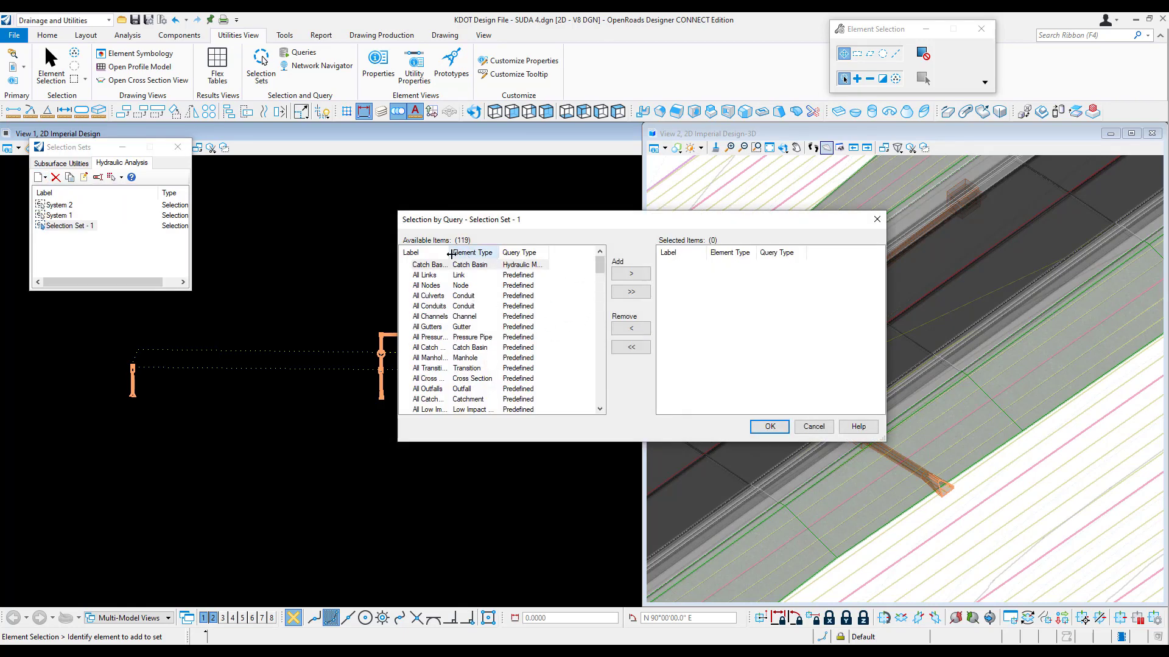
{"action": "left_click_drag", "start_coordinate": [451, 253], "coordinate": [497, 254]}
{"action": "mouse_move", "coordinate": [600, 267]}
{"action": "left_mouse_down"}
{"action": "mouse_move", "coordinate": [601, 389]}
{"action": "mouse_move", "coordinate": [600, 364]}
{"action": "left_mouse_up"}
{"action": "left_click", "coordinate": [445, 340]}
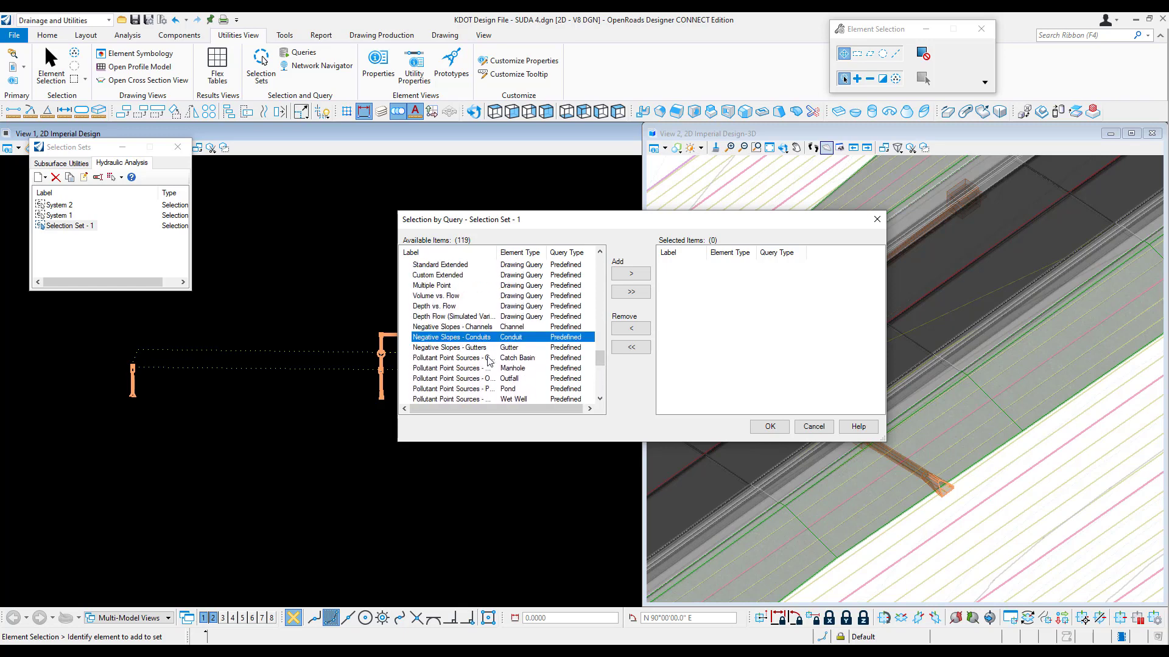
{"action": "left_click", "coordinate": [687, 453]}
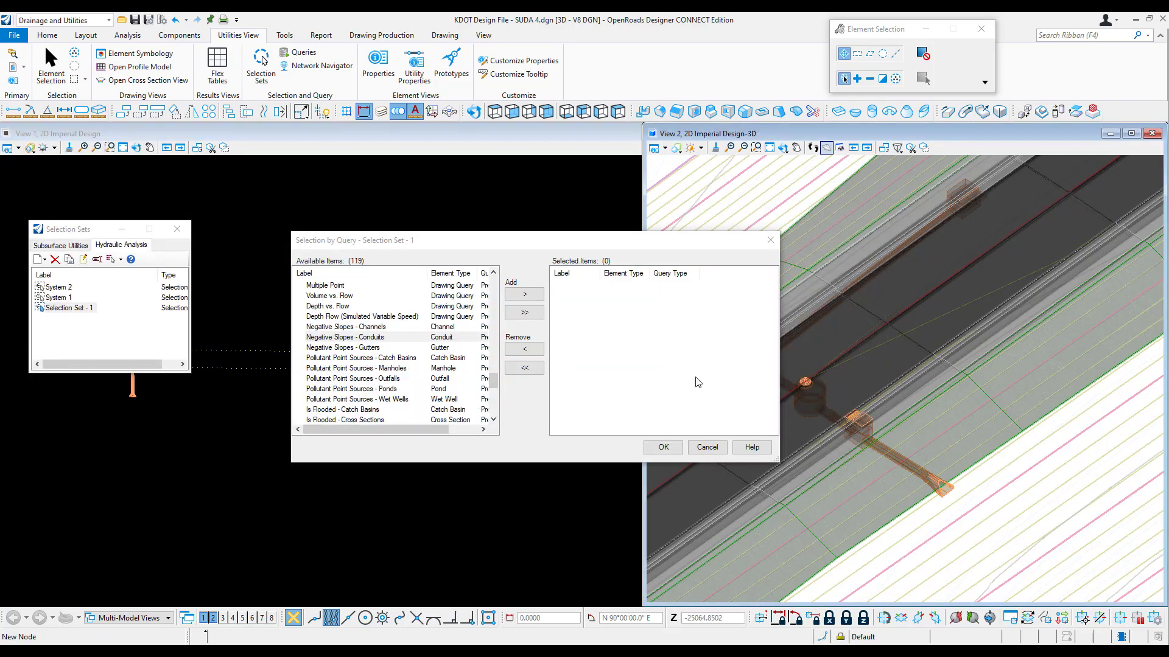
{"action": "left_click", "coordinate": [771, 239]}
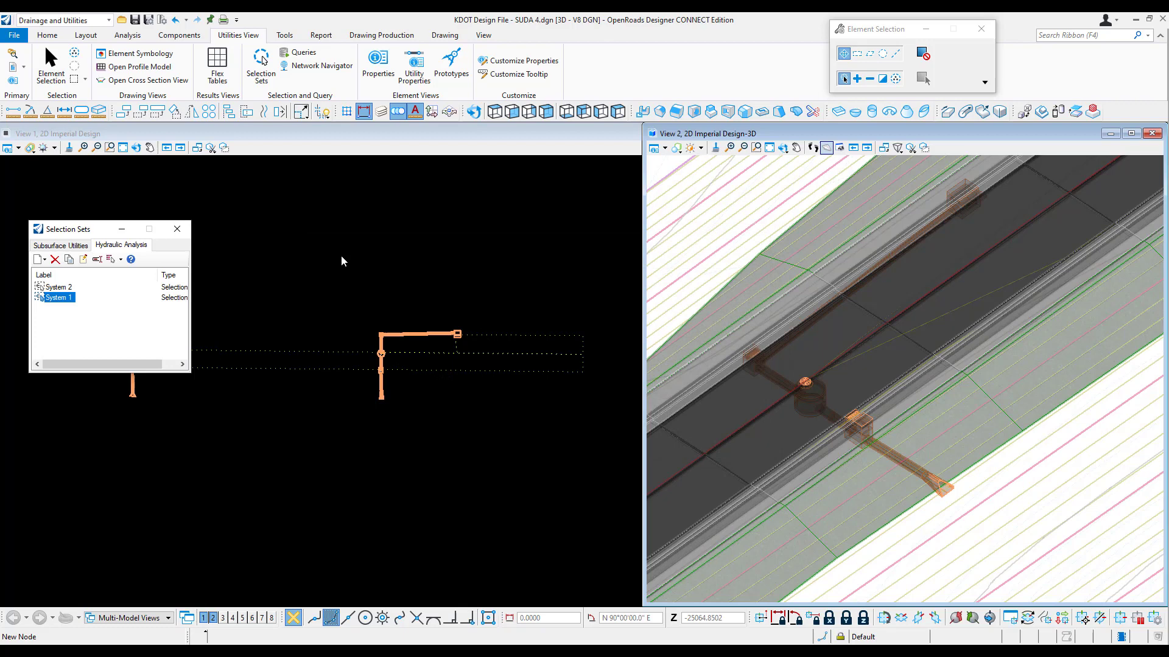
{"action": "left_click", "coordinate": [177, 229]}
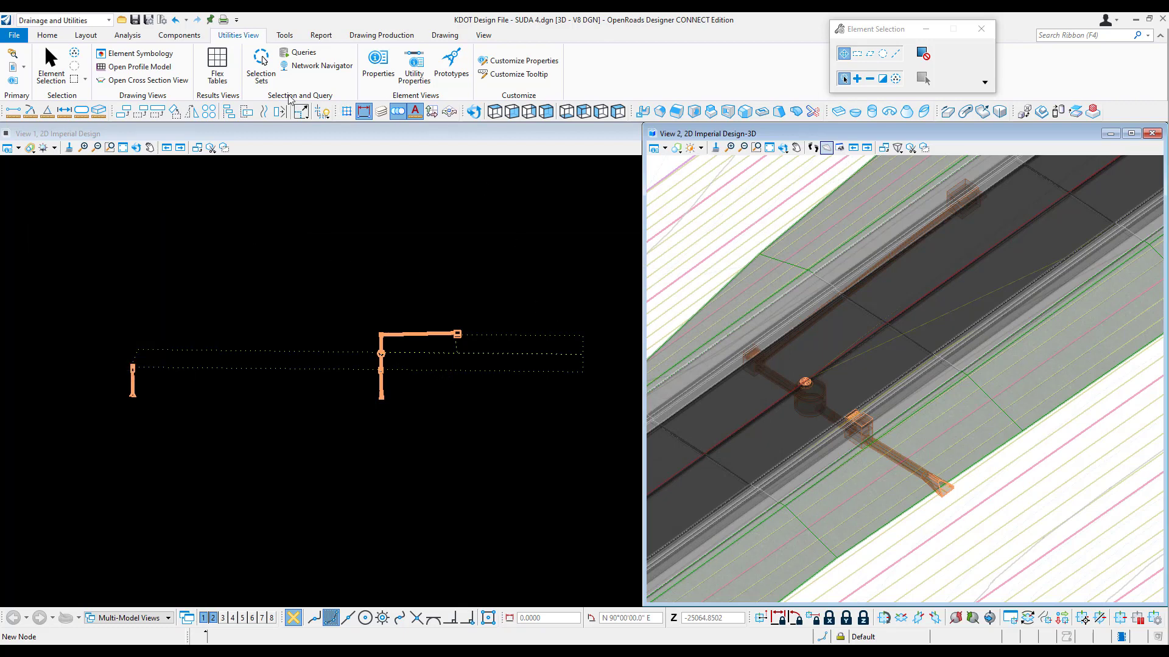
Step: Run the hydraulic analysis Trace Upstream query with the end section ES- in the 3D view as the downstream element
{"action": "left_click", "coordinate": [300, 53]}
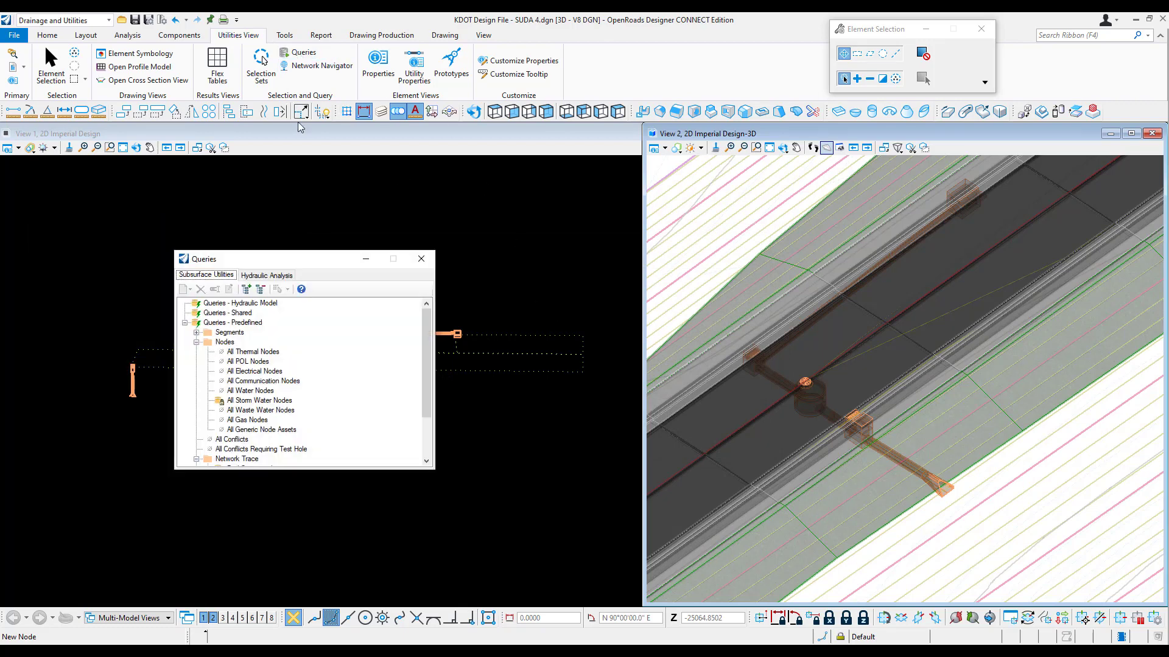
{"action": "left_click", "coordinate": [266, 275]}
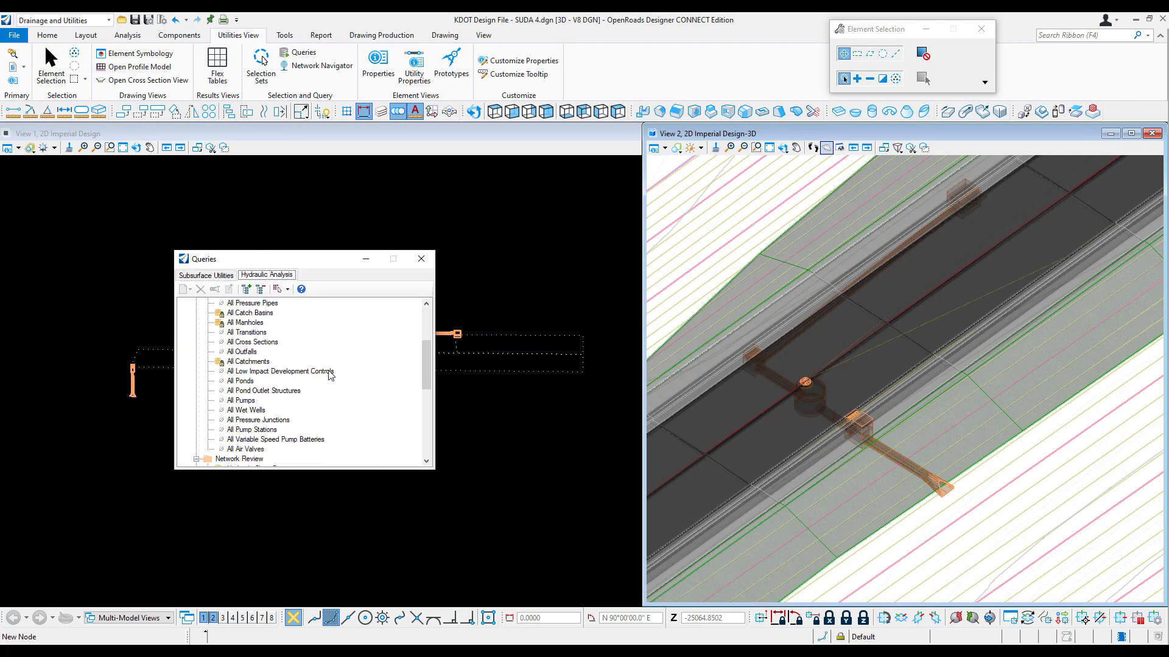
{"action": "scroll", "coordinate": [328, 375], "scroll_direction": "down", "scroll_amount": 5}
{"action": "scroll", "coordinate": [329, 376], "scroll_direction": "down", "scroll_amount": 3}
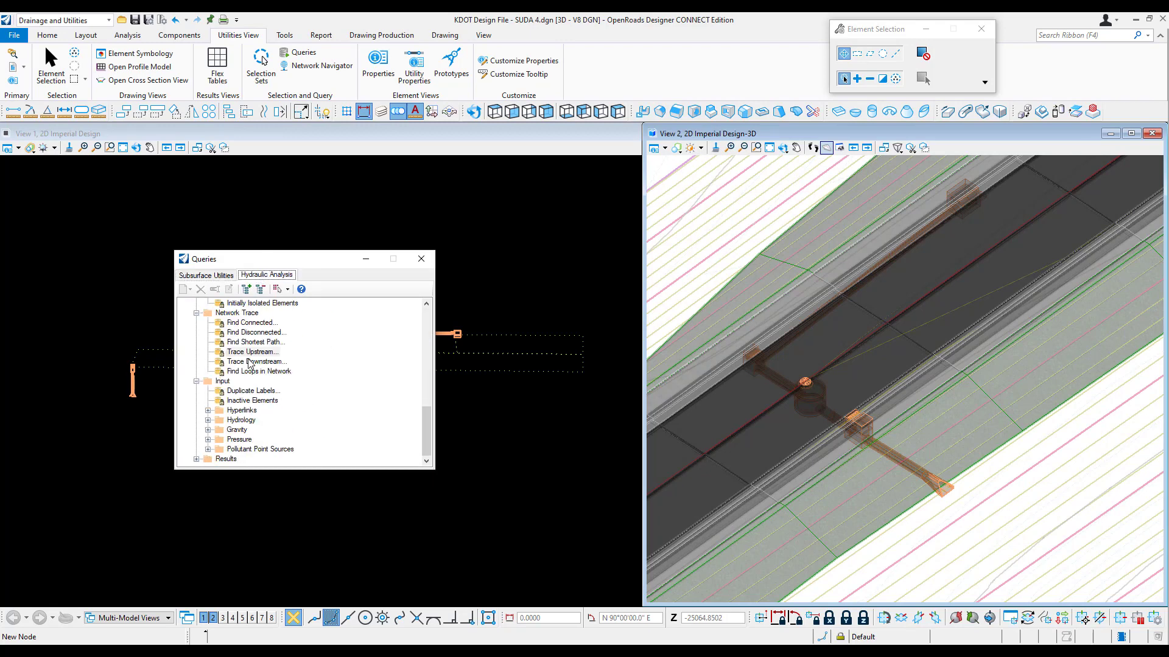
{"action": "left_click", "coordinate": [255, 353]}
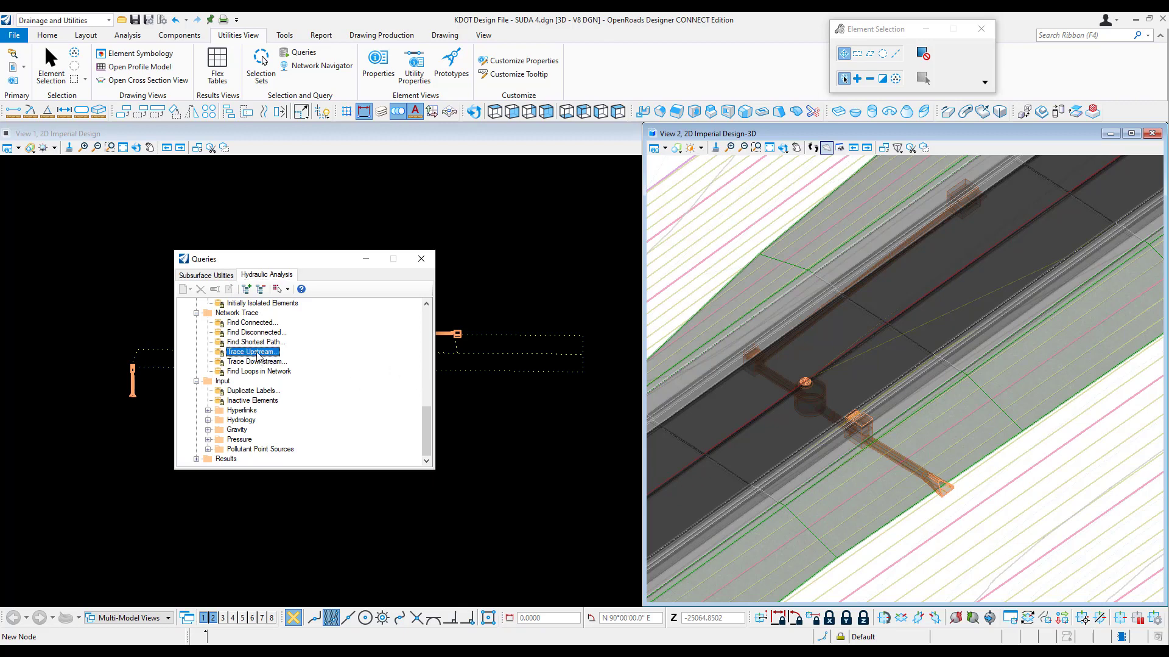
{"action": "double_click", "coordinate": [258, 354]}
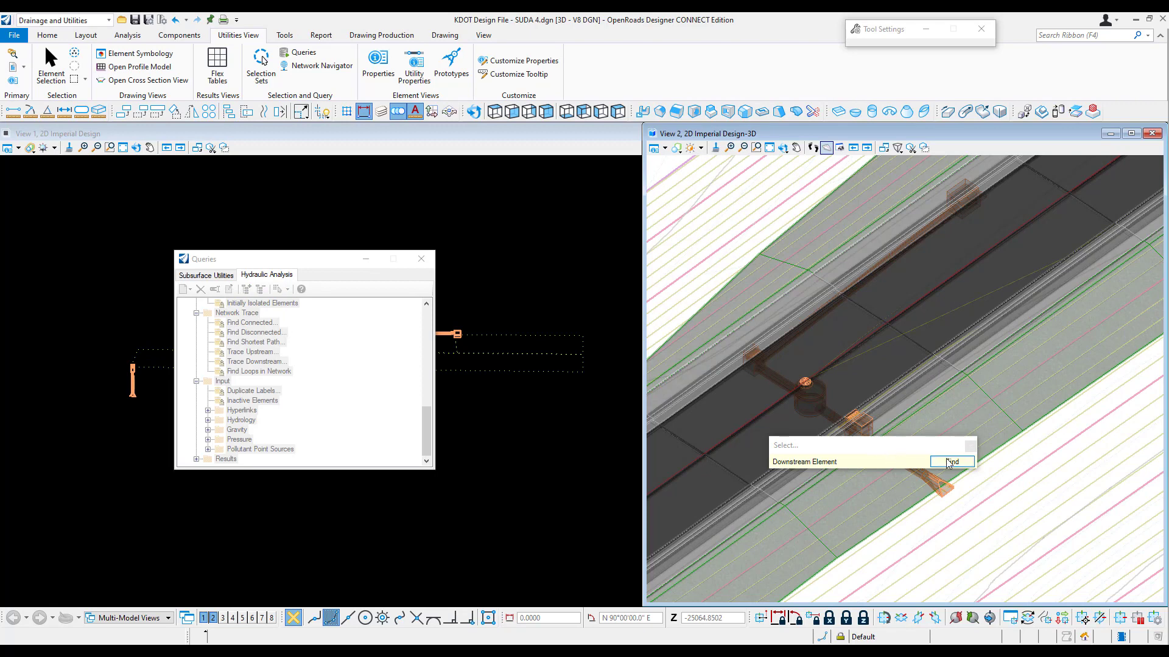
{"action": "left_click", "coordinate": [951, 462]}
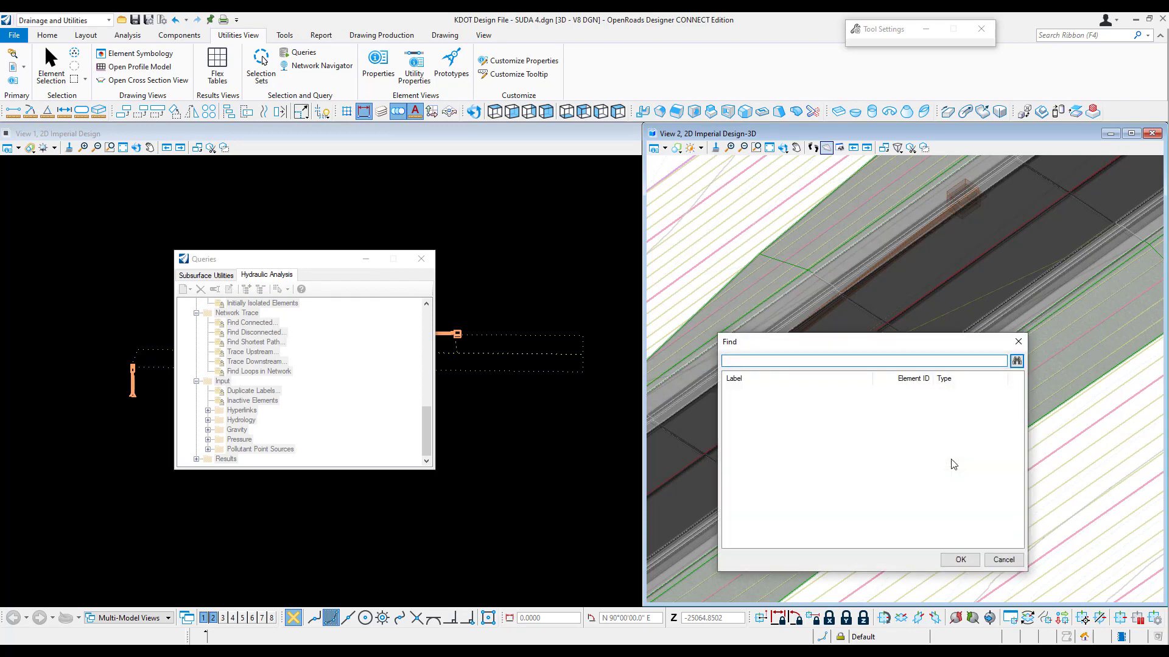
{"action": "left_click_drag", "start_coordinate": [939, 349], "coordinate": [731, 318]}
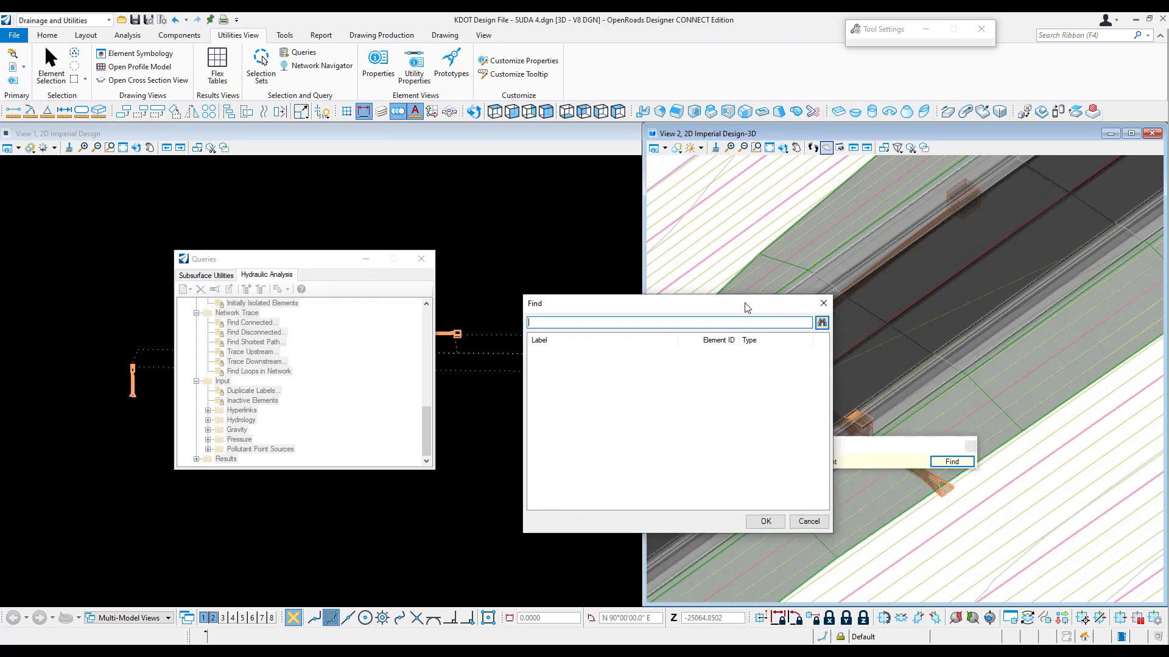
{"action": "left_click", "coordinate": [812, 313]}
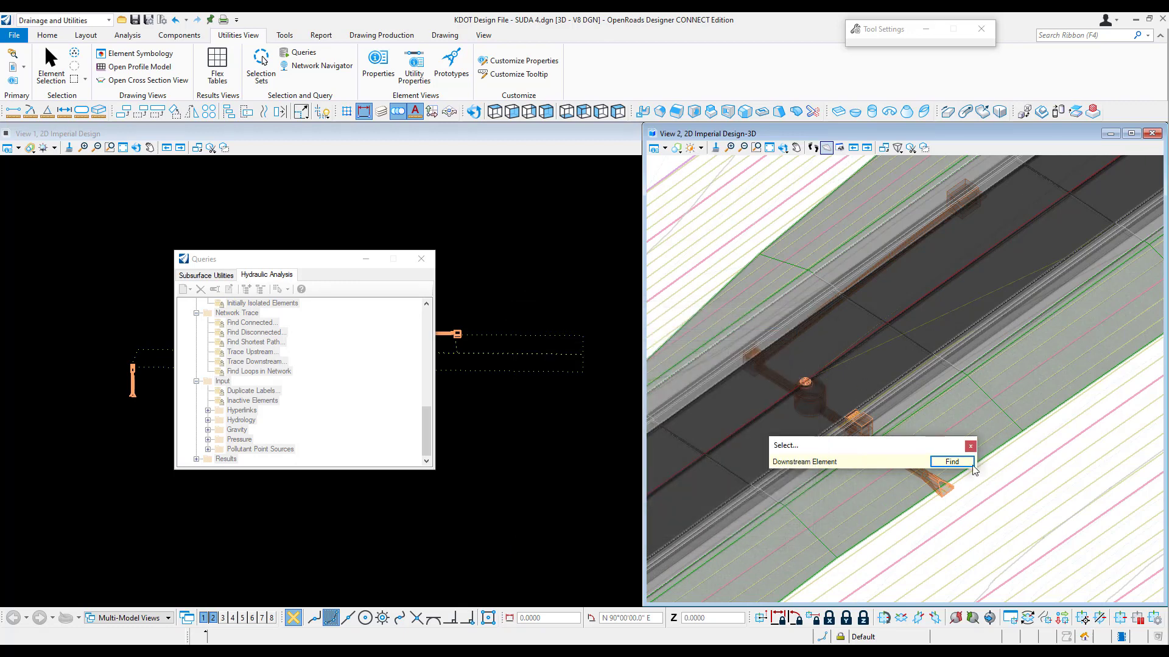
{"action": "left_click", "coordinate": [940, 486]}
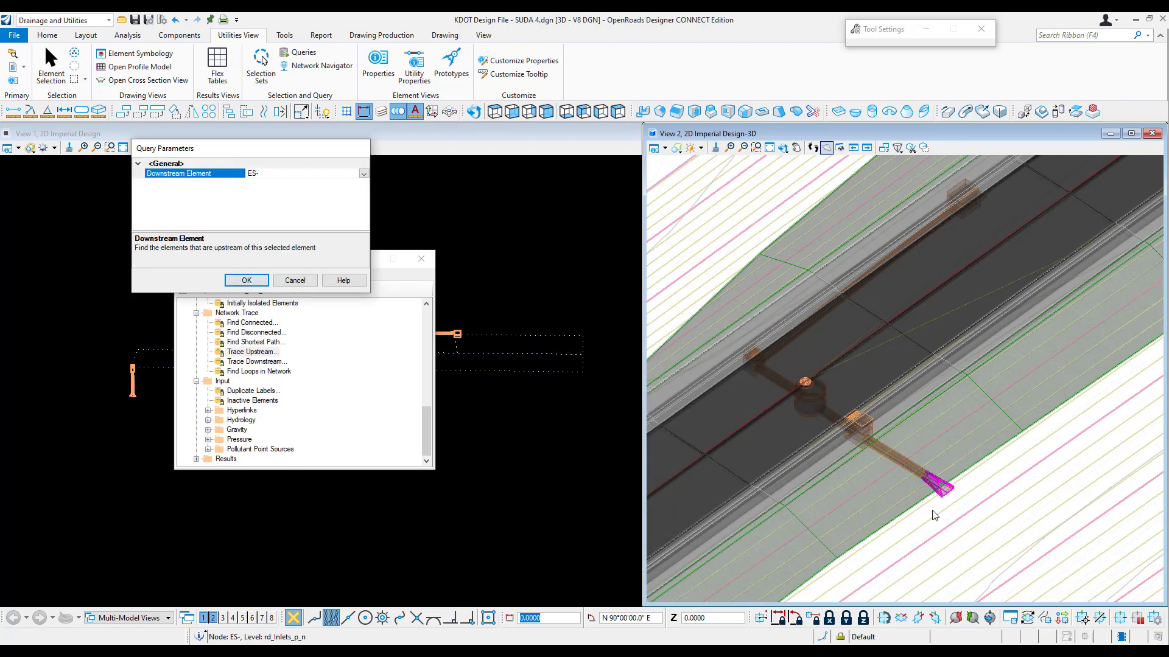
{"action": "left_click", "coordinate": [247, 280]}
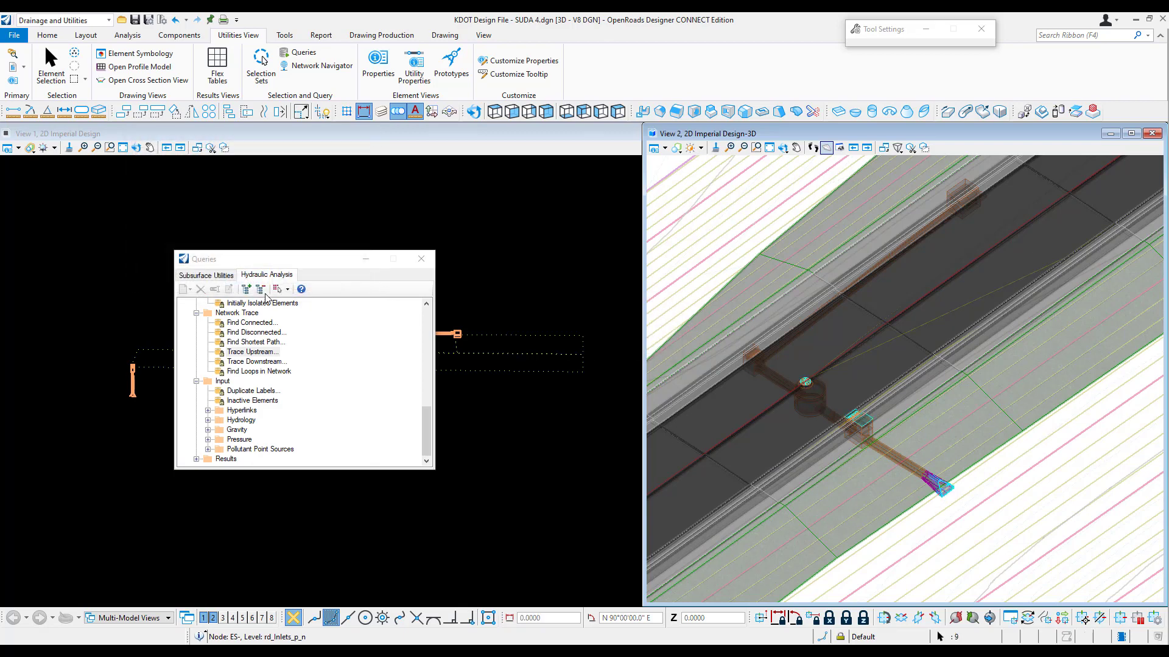
{"action": "scroll", "coordinate": [873, 439], "scroll_direction": "down", "scroll_amount": 2}
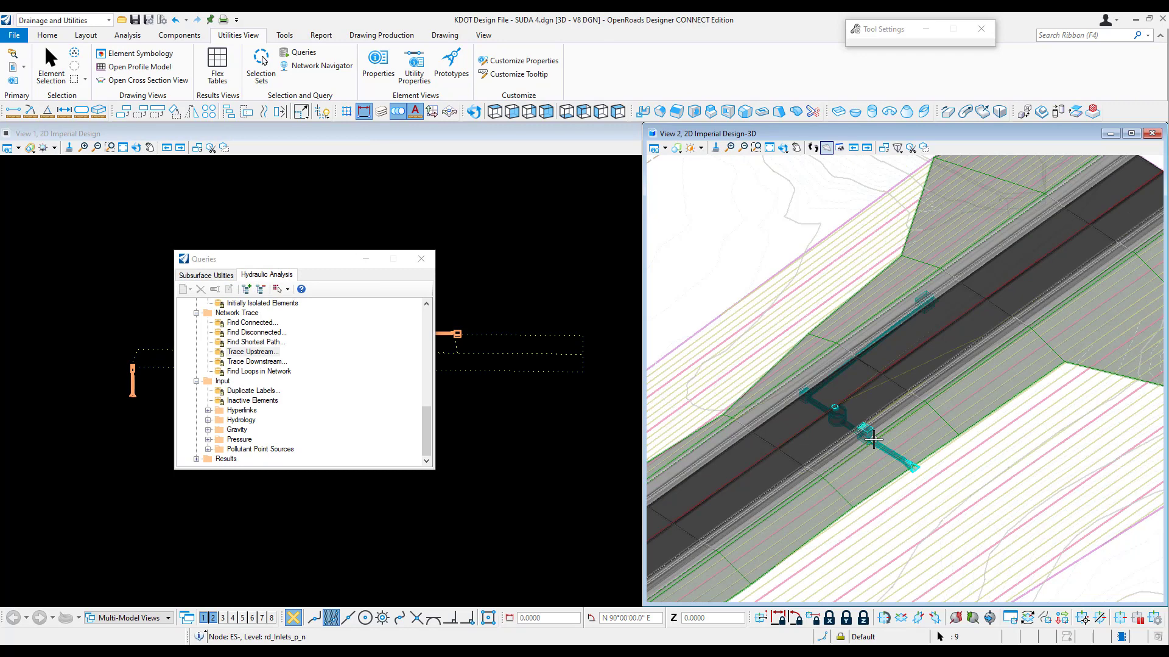
{"action": "scroll", "coordinate": [895, 438], "scroll_direction": "up", "scroll_amount": 2}
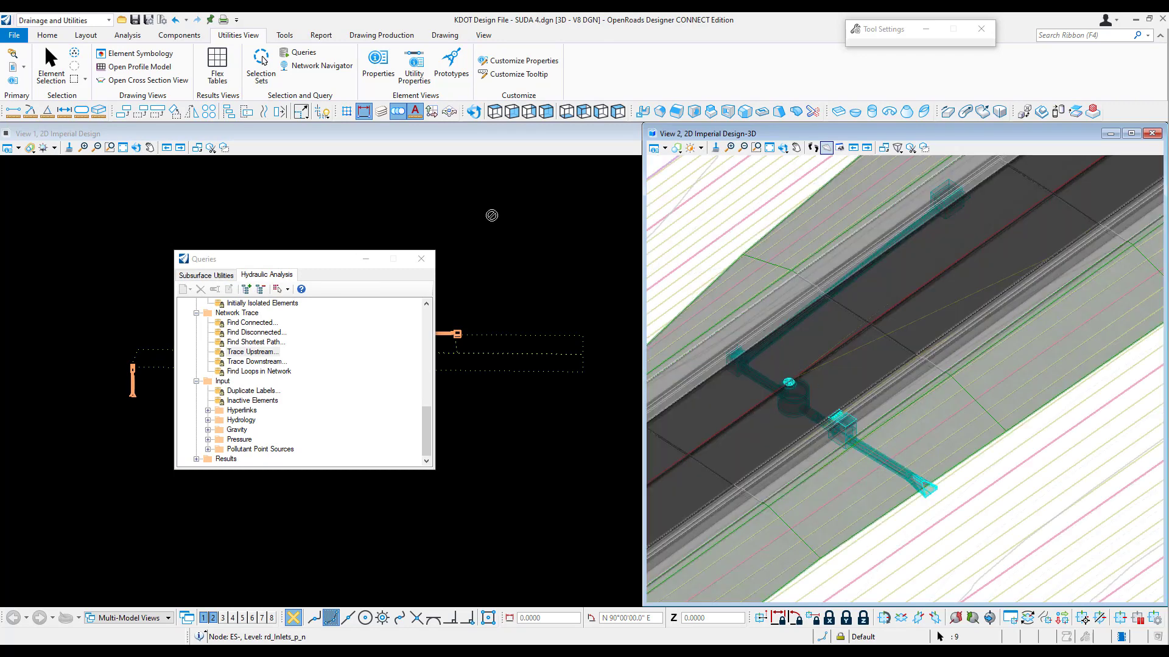
Step: Review the hydraulic Catch Basin FlexTable for only the traced elements, and close the table and query windows
{"action": "left_click", "coordinate": [219, 72]}
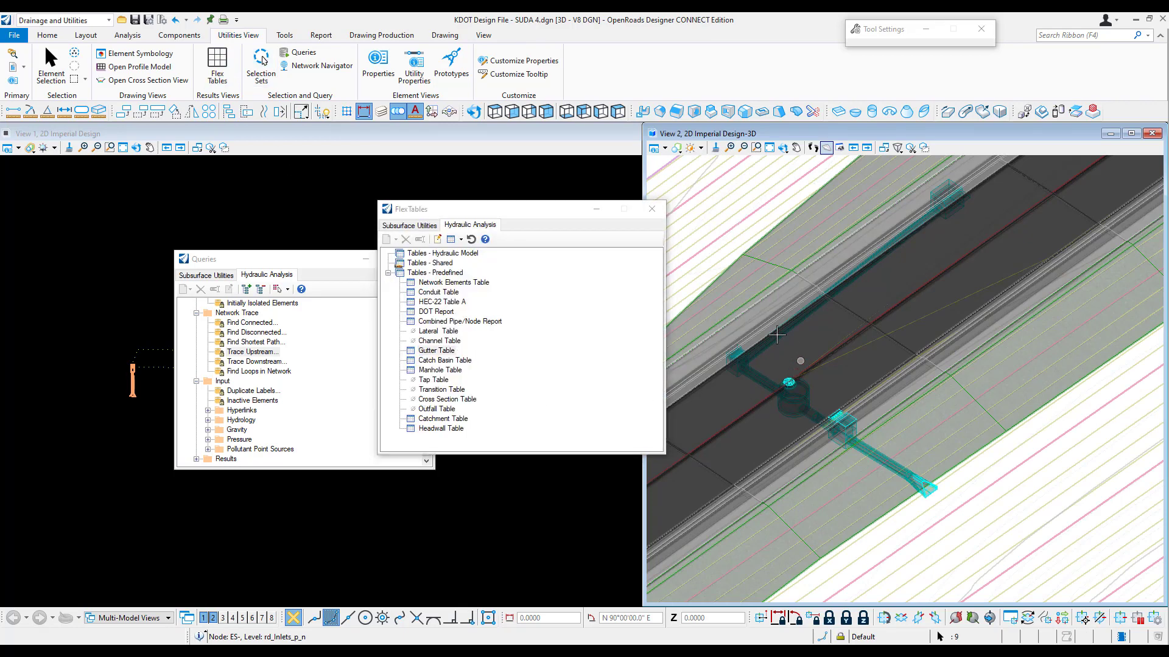
{"action": "right_click", "coordinate": [457, 364]}
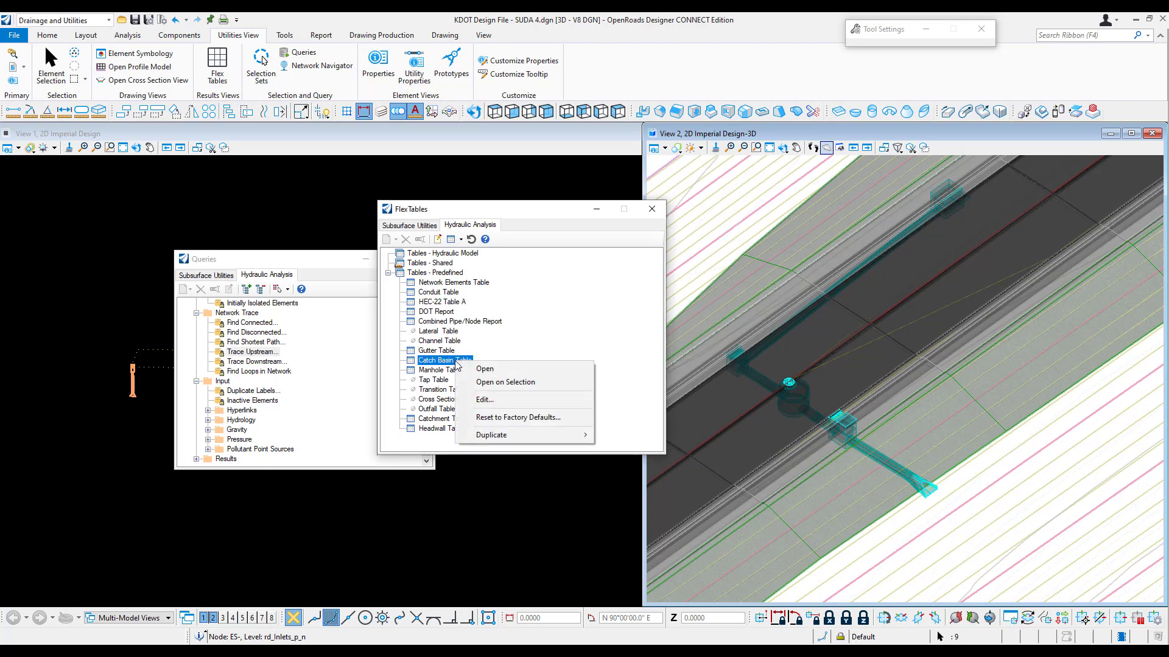
{"action": "left_click", "coordinate": [493, 383]}
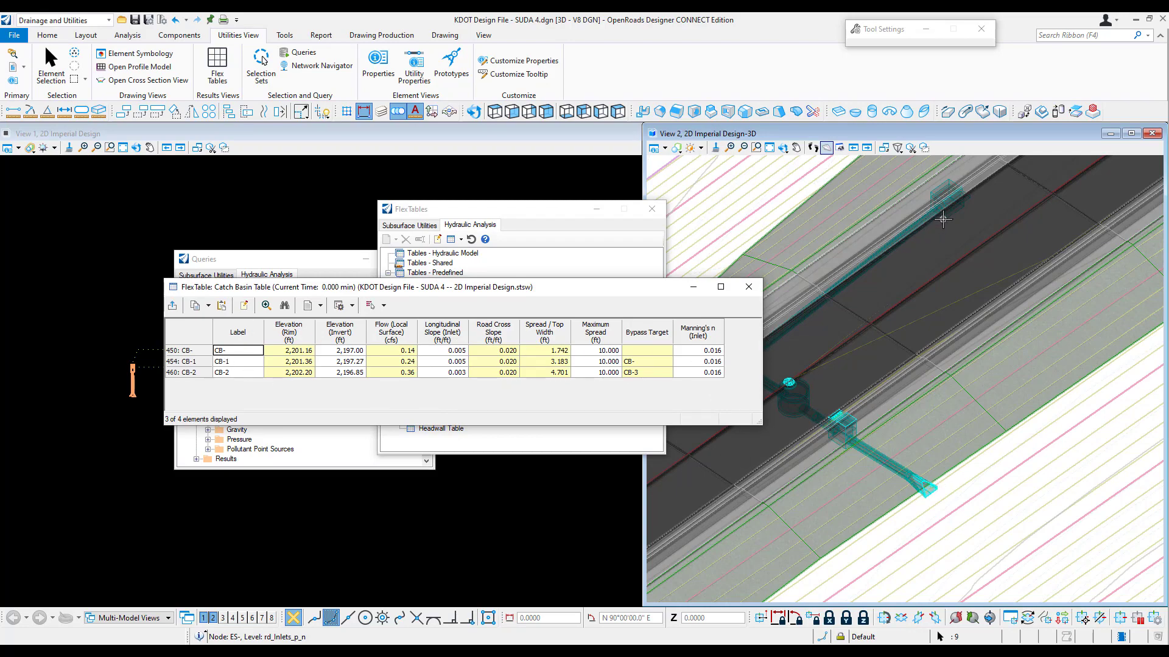
{"action": "left_click", "coordinate": [749, 286]}
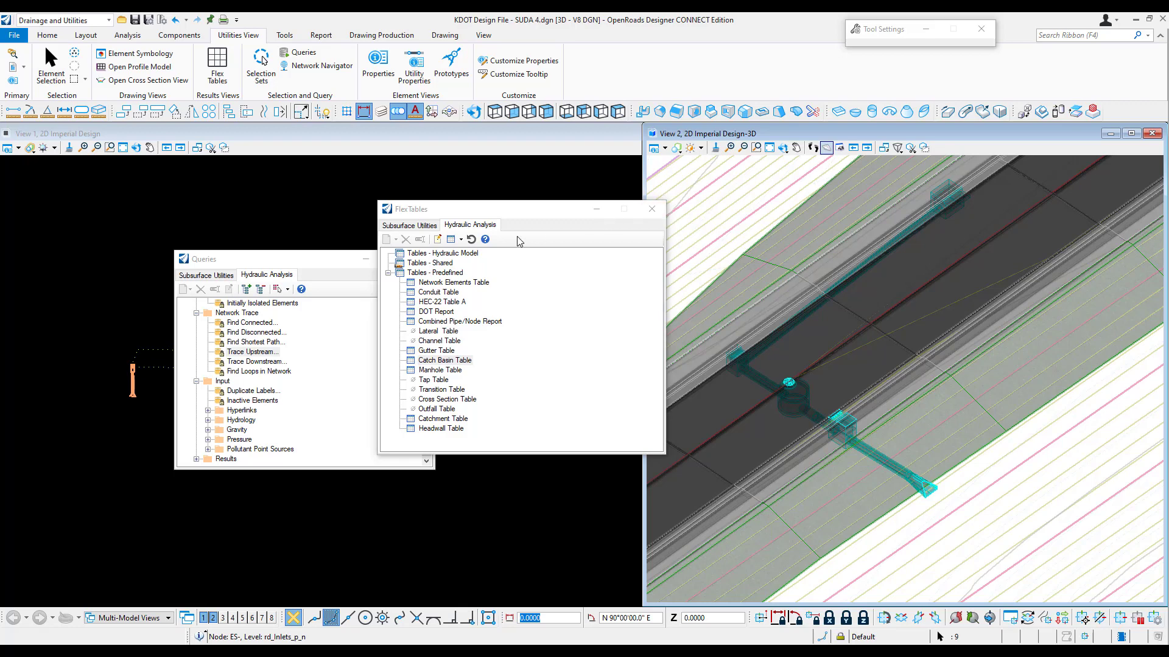
{"action": "left_click", "coordinate": [651, 209]}
{"action": "left_click", "coordinate": [426, 259]}
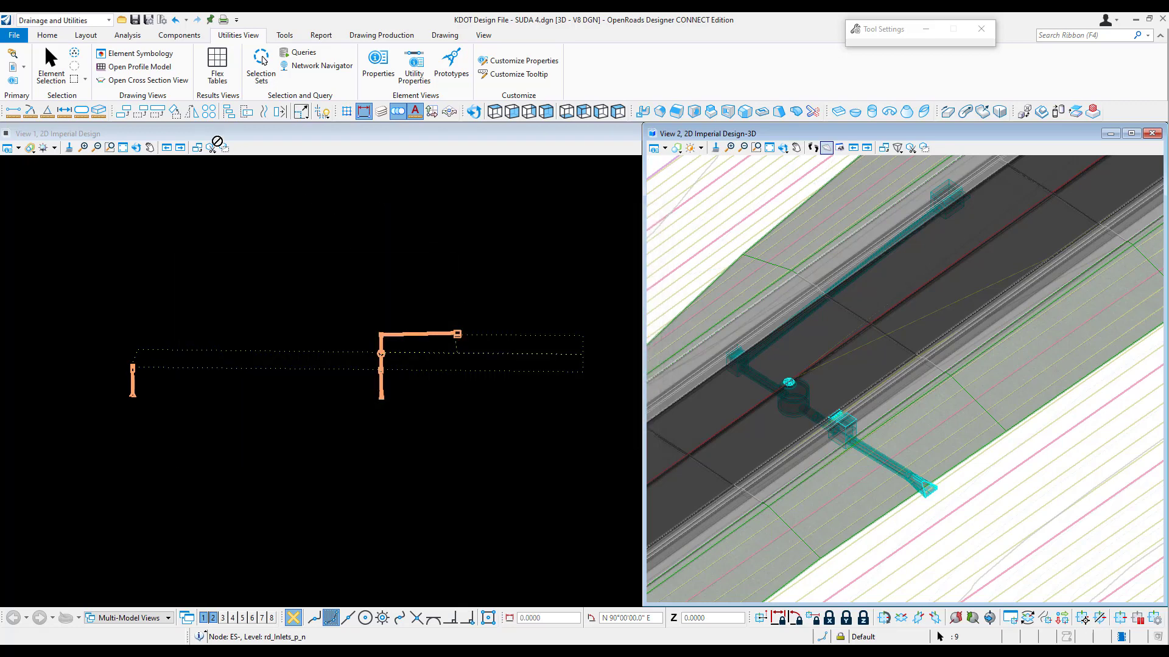
Step: Select the elements of selection set System 1 in the drawing
{"action": "left_click", "coordinate": [261, 64]}
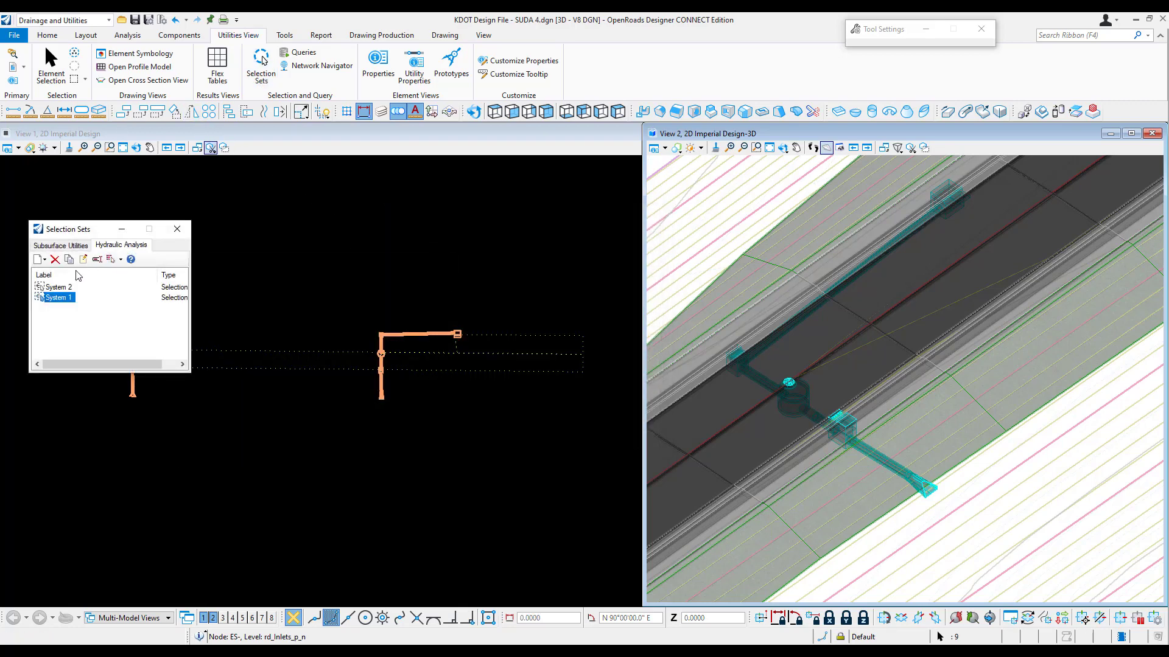
{"action": "right_click", "coordinate": [60, 298]}
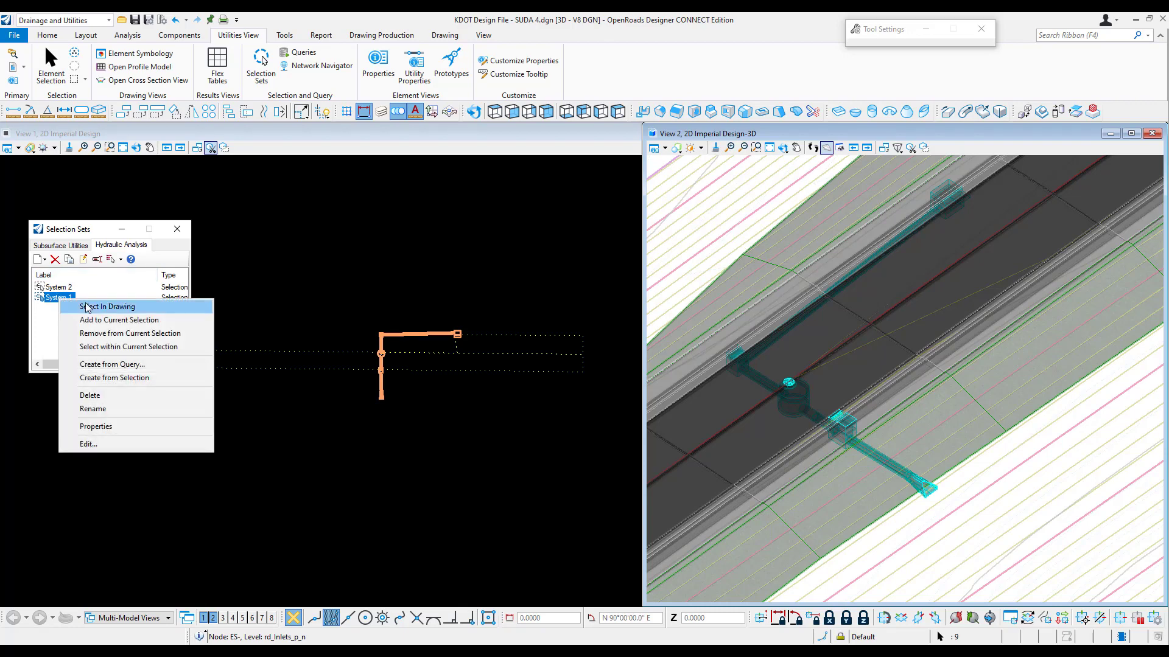
{"action": "left_click", "coordinate": [87, 306]}
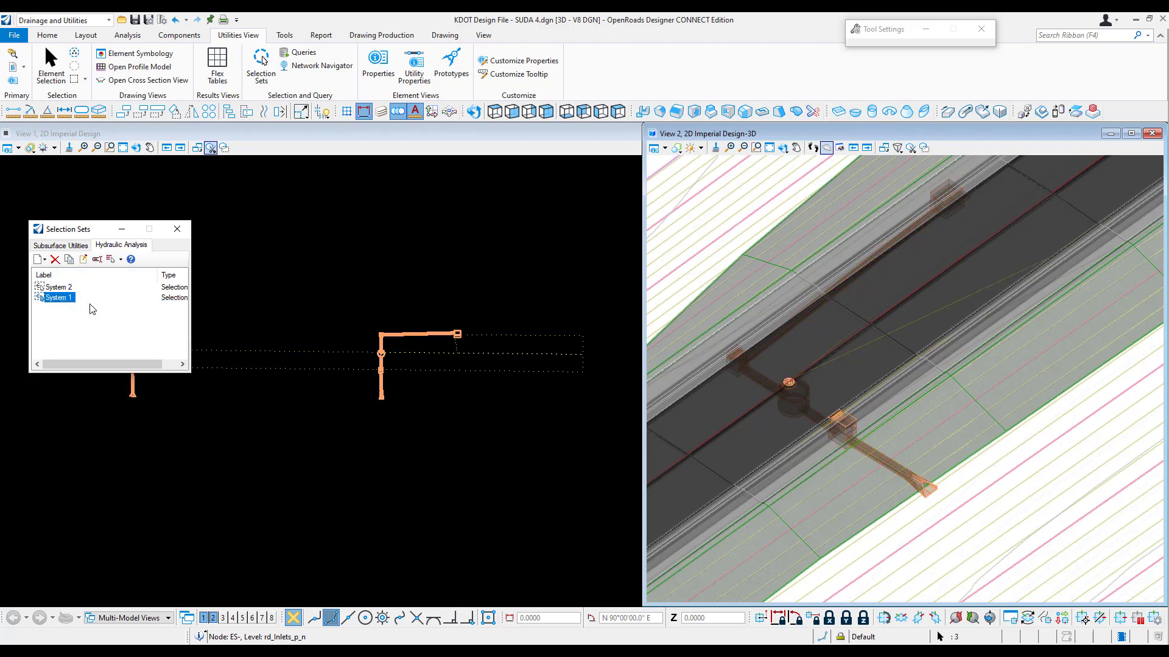
Step: Open the hydraulic Catch Basin FlexTable for only the selected System 1 elements
{"action": "left_click_drag", "start_coordinate": [80, 229], "coordinate": [258, 182]}
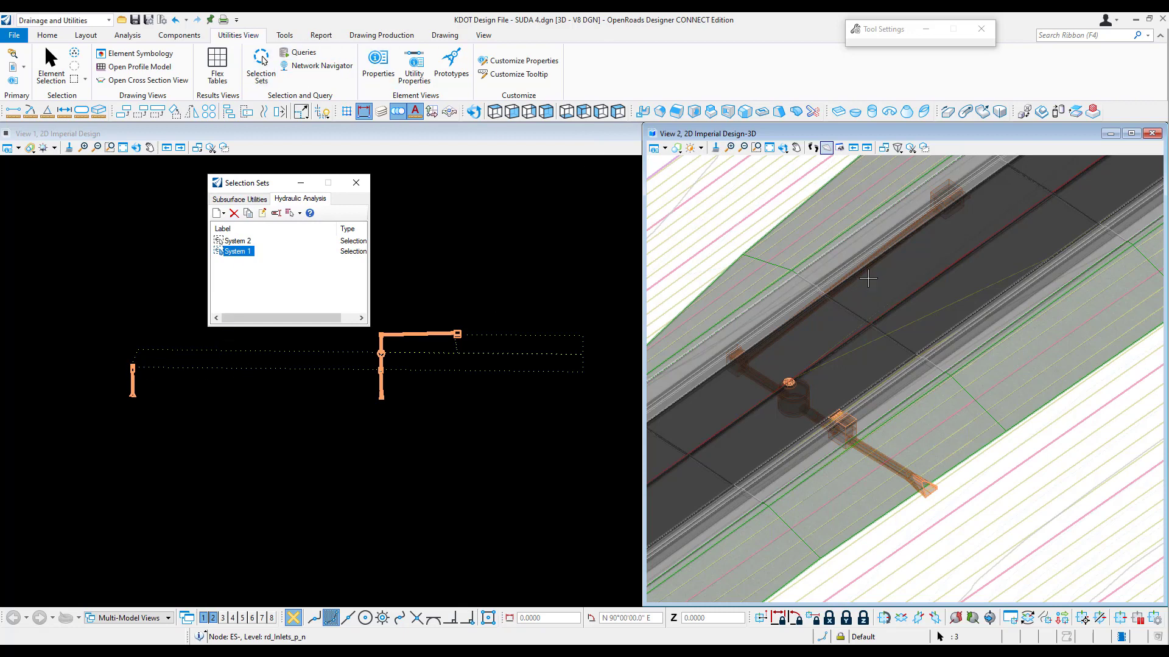
{"action": "middle_click_drag", "start_coordinate": [799, 353], "coordinate": [1046, 232]}
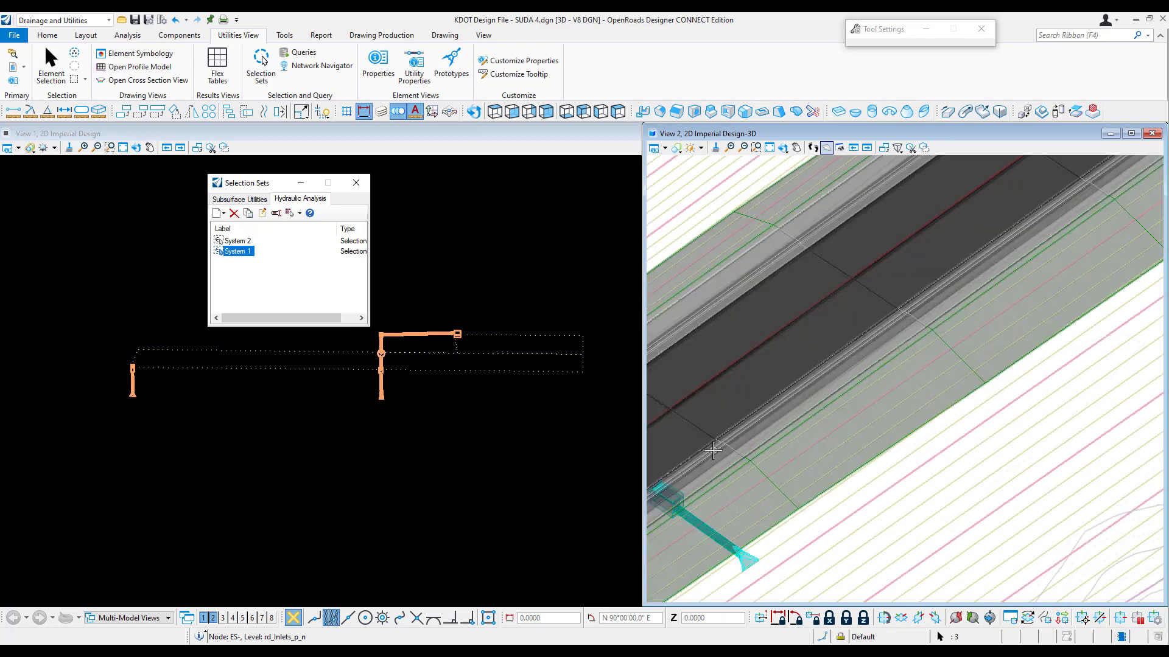
{"action": "middle_click_drag", "start_coordinate": [714, 448], "coordinate": [889, 331]}
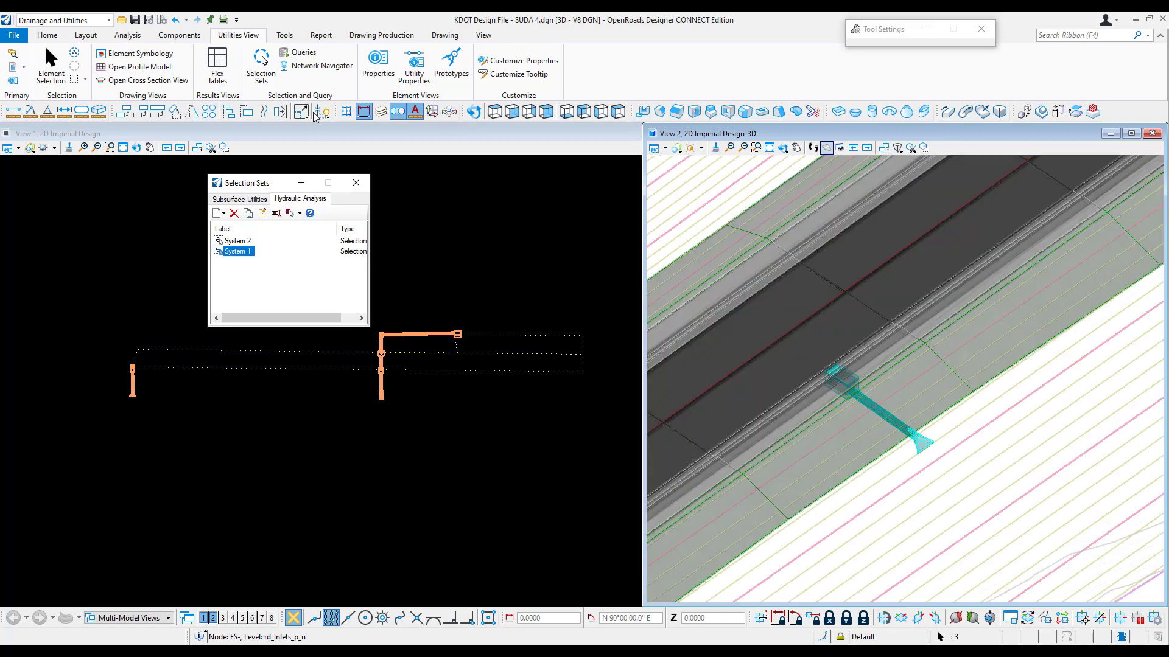
{"action": "left_click", "coordinate": [217, 61]}
{"action": "right_click", "coordinate": [446, 361]}
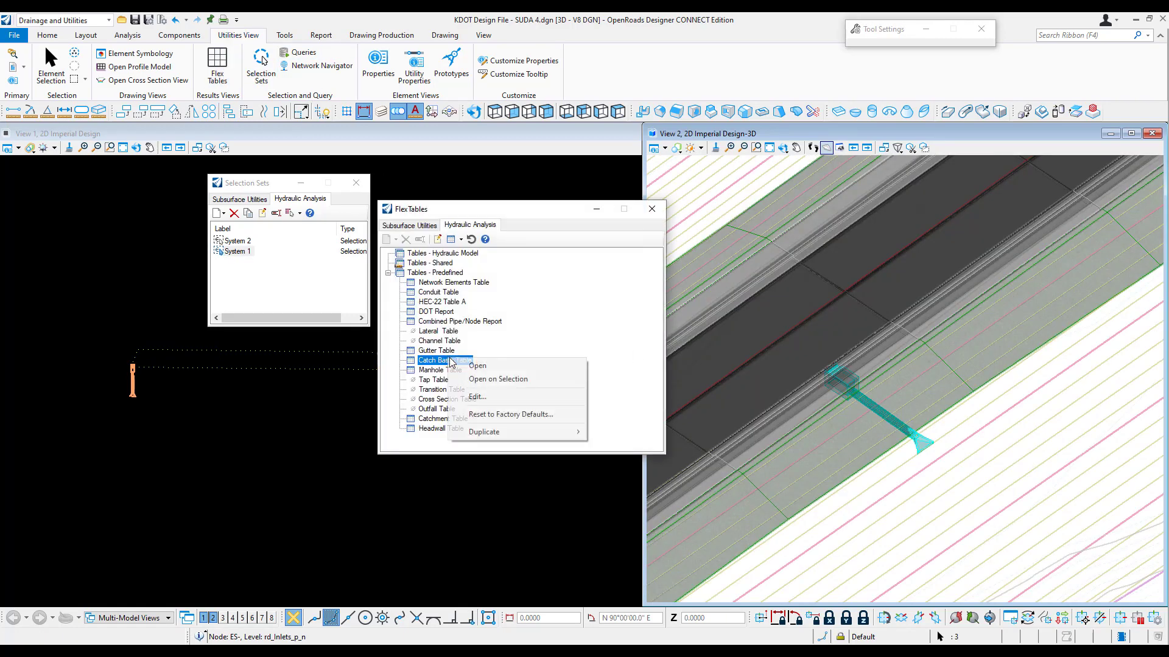
{"action": "left_click", "coordinate": [523, 375]}
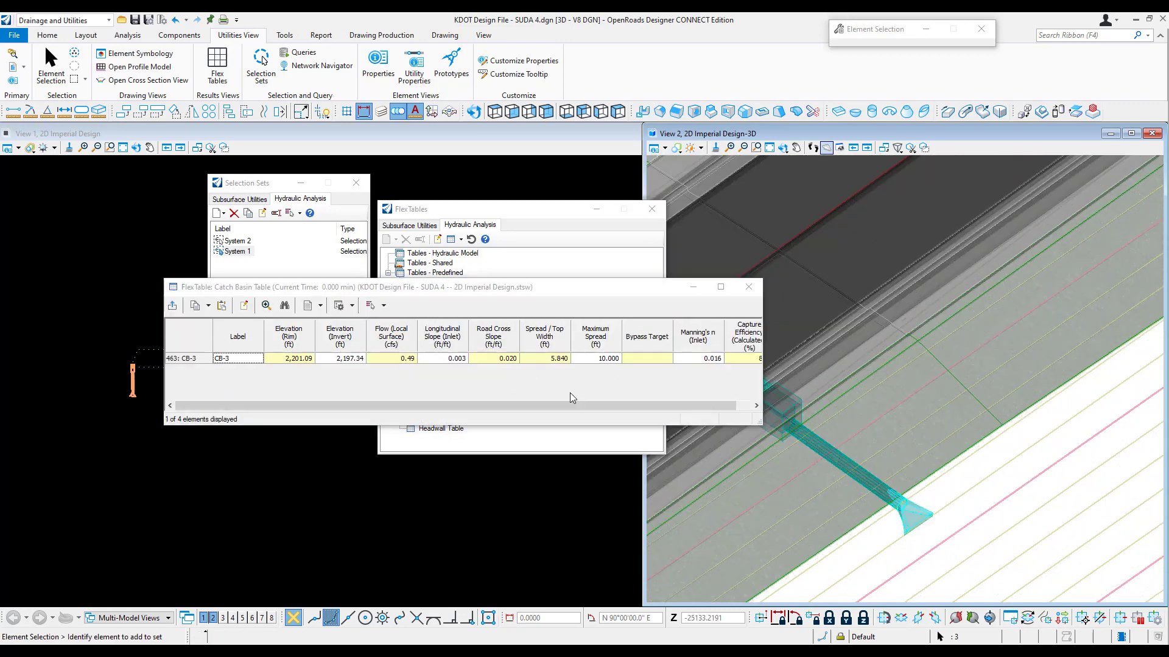
Step: Close the Catch Basin table along with the FlexTables and Selection Sets windows
{"action": "left_click", "coordinate": [749, 288]}
{"action": "scroll", "coordinate": [833, 341], "scroll_direction": "down", "scroll_amount": 5}
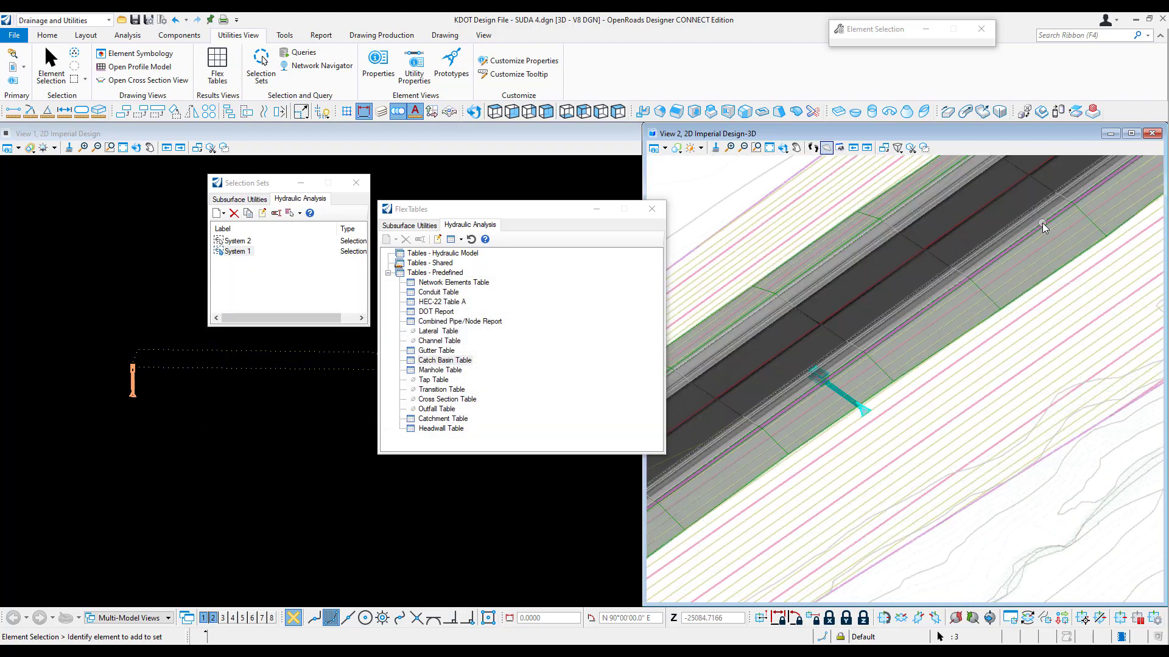
{"action": "middle_click_drag", "start_coordinate": [1041, 223], "coordinate": [942, 354]}
{"action": "scroll", "coordinate": [942, 355], "scroll_direction": "down", "scroll_amount": 3}
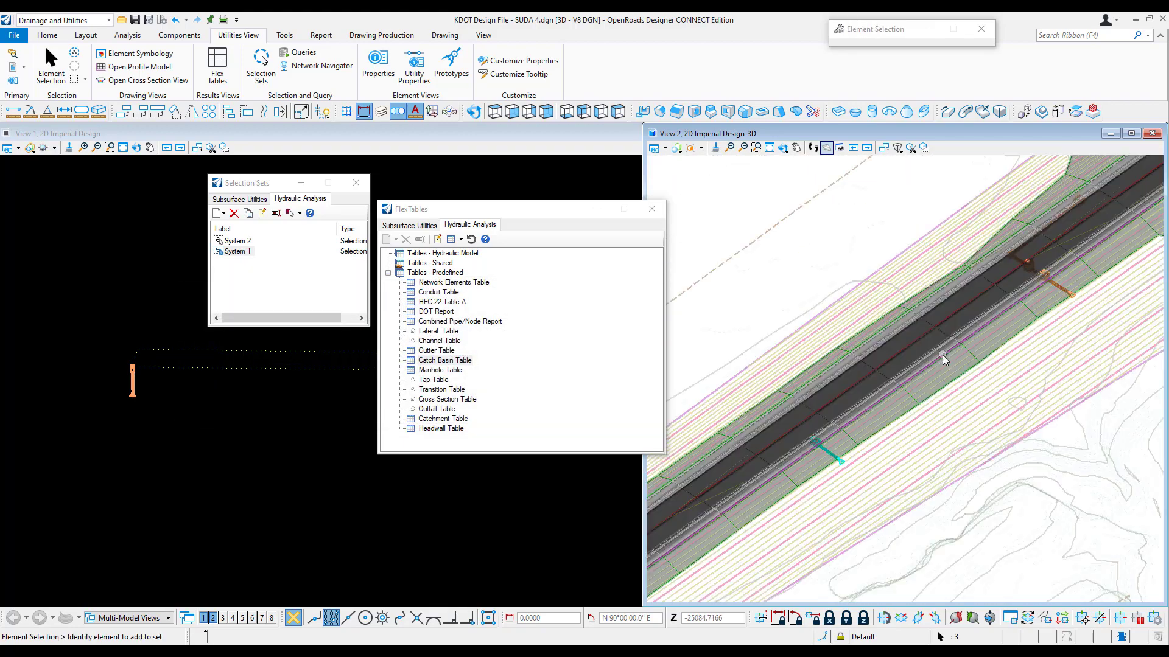
{"action": "left_click", "coordinate": [650, 210]}
{"action": "left_click", "coordinate": [356, 182]}
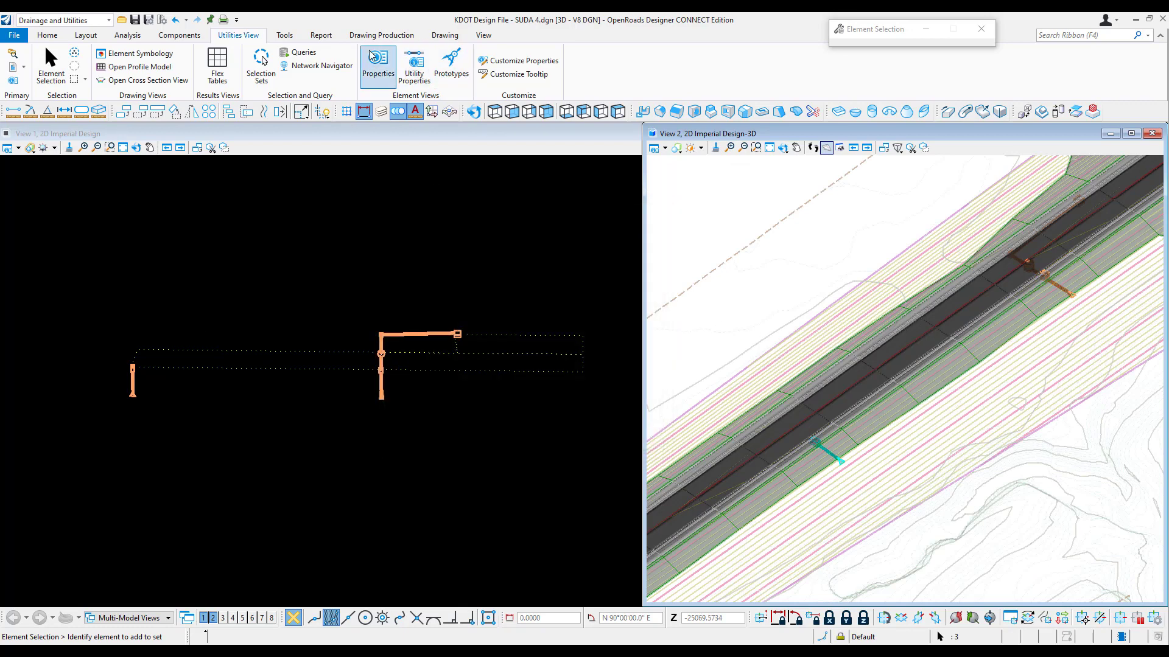
Step: Create a new query under the hydraulic model queries with Catch Basin as its element type
{"action": "left_click", "coordinate": [304, 53]}
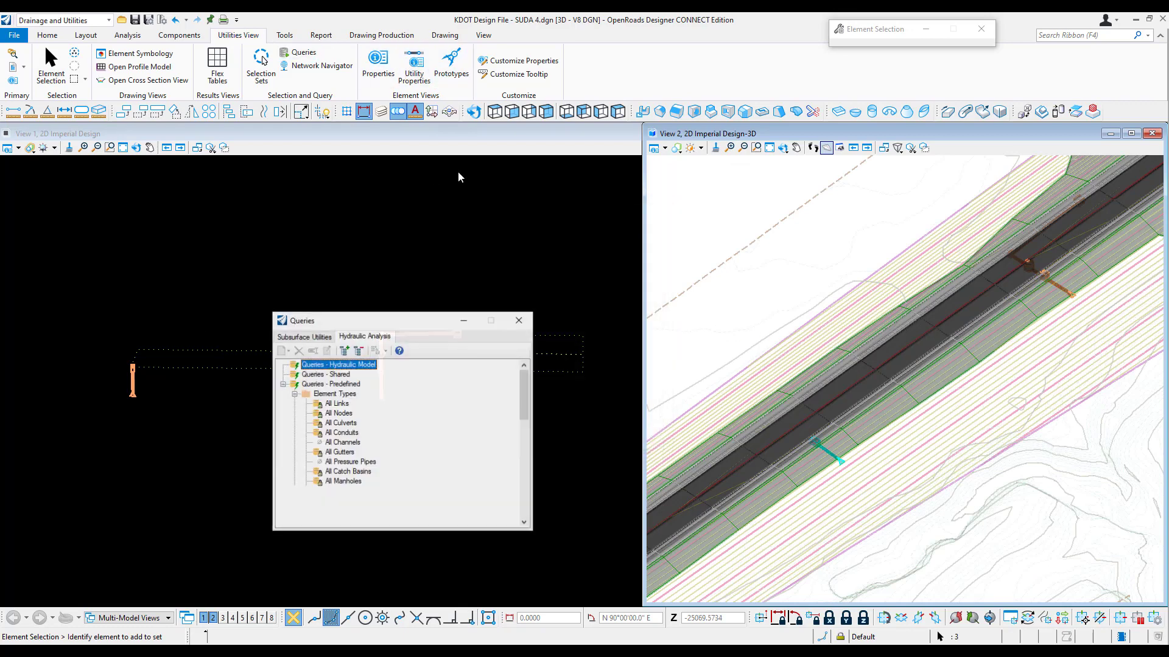
{"action": "right_click", "coordinate": [347, 369]}
{"action": "mouse_move", "coordinate": [364, 372]}
{"action": "left_click", "coordinate": [433, 373]}
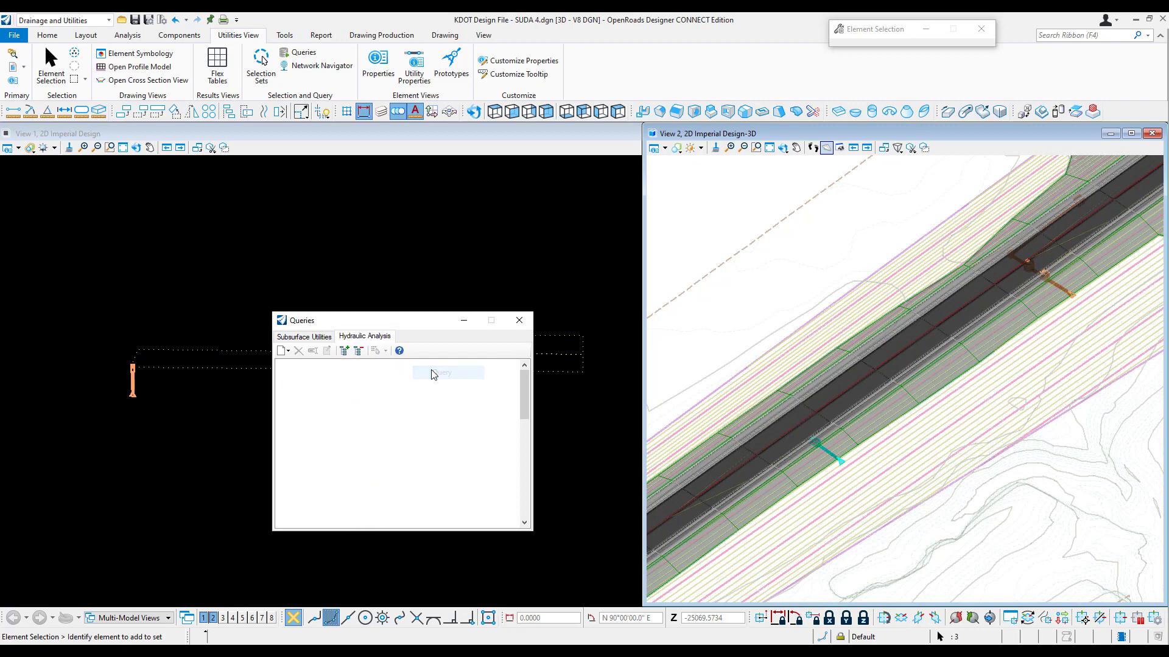
{"action": "left_click", "coordinate": [594, 329]}
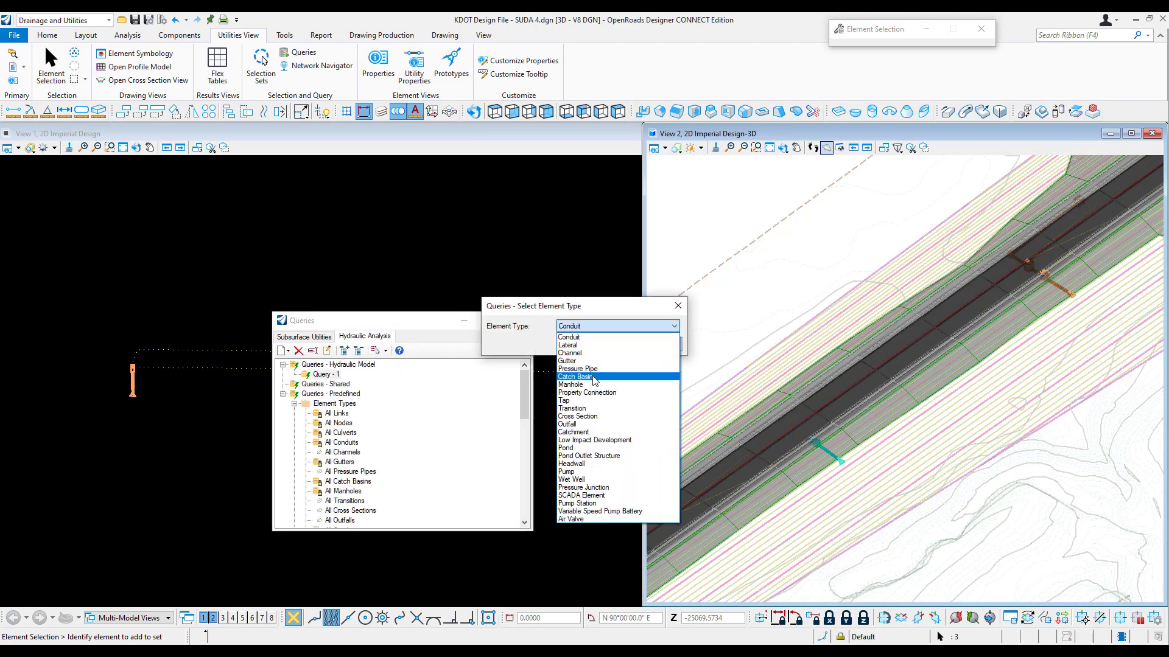
{"action": "left_click", "coordinate": [594, 378]}
{"action": "left_click", "coordinate": [616, 346]}
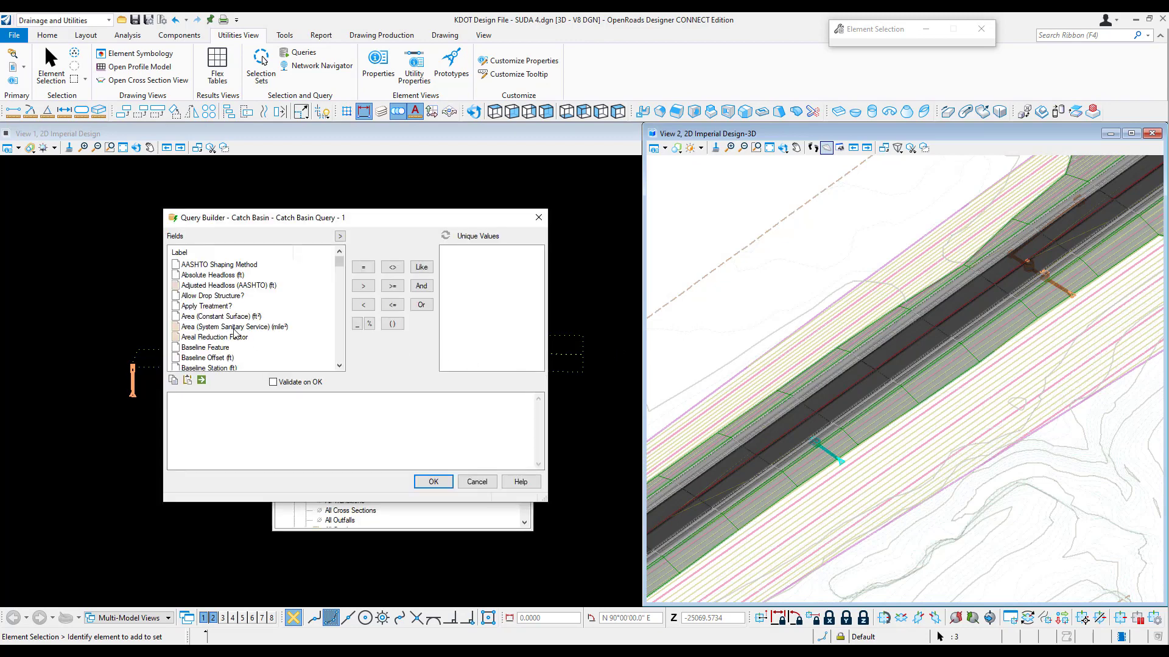
Step: Define the catch basin query as Spread / Top Width greater than 2, and select its matching elements in the drawing
{"action": "scroll", "coordinate": [235, 331], "scroll_direction": "down", "scroll_amount": 13}
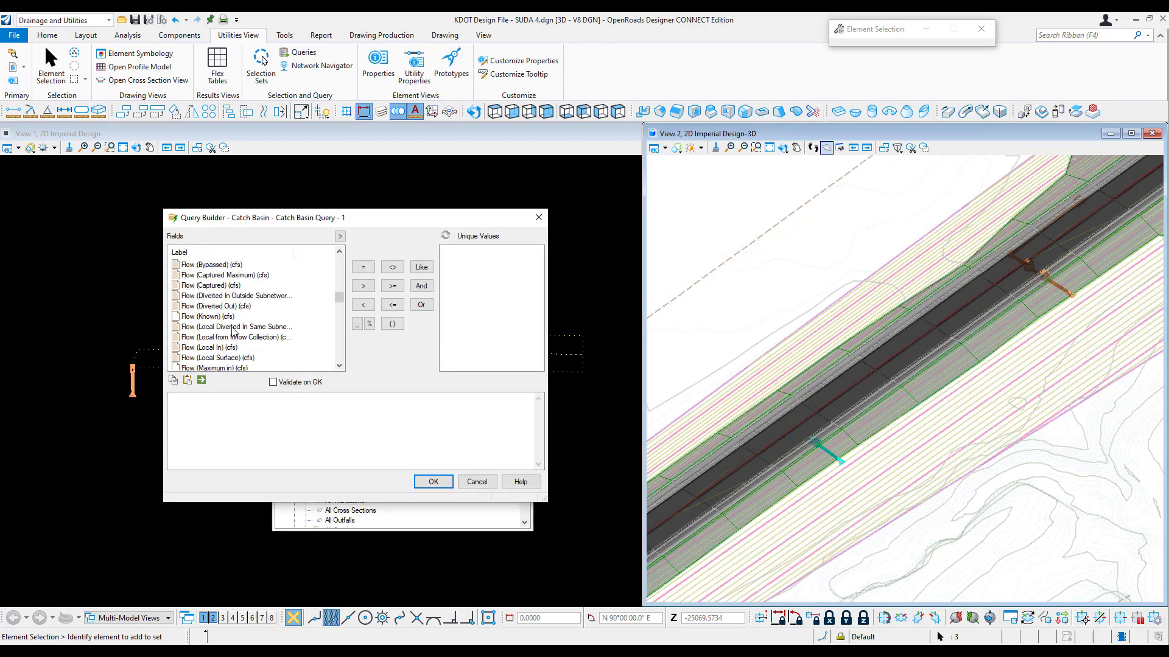
{"action": "scroll", "coordinate": [234, 331], "scroll_direction": "down", "scroll_amount": 6}
{"action": "scroll", "coordinate": [234, 331], "scroll_direction": "down", "scroll_amount": 9}
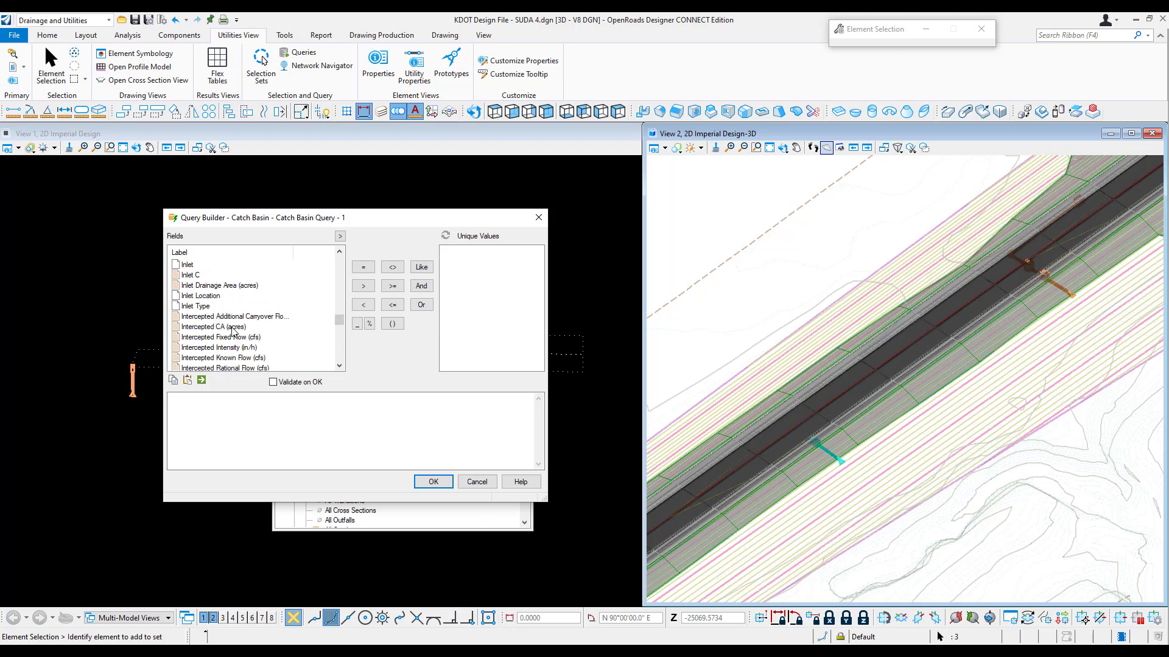
{"action": "scroll", "coordinate": [234, 329], "scroll_direction": "down", "scroll_amount": 2}
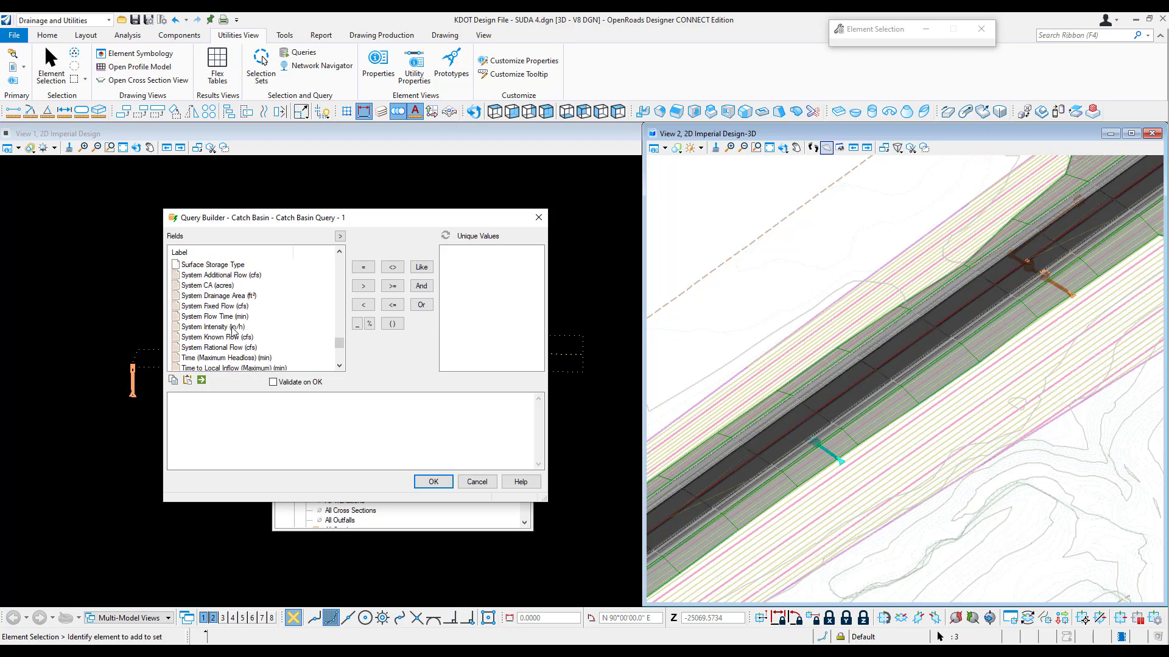
{"action": "scroll", "coordinate": [231, 323], "scroll_direction": "up", "scroll_amount": 4}
{"action": "left_click", "coordinate": [219, 327]}
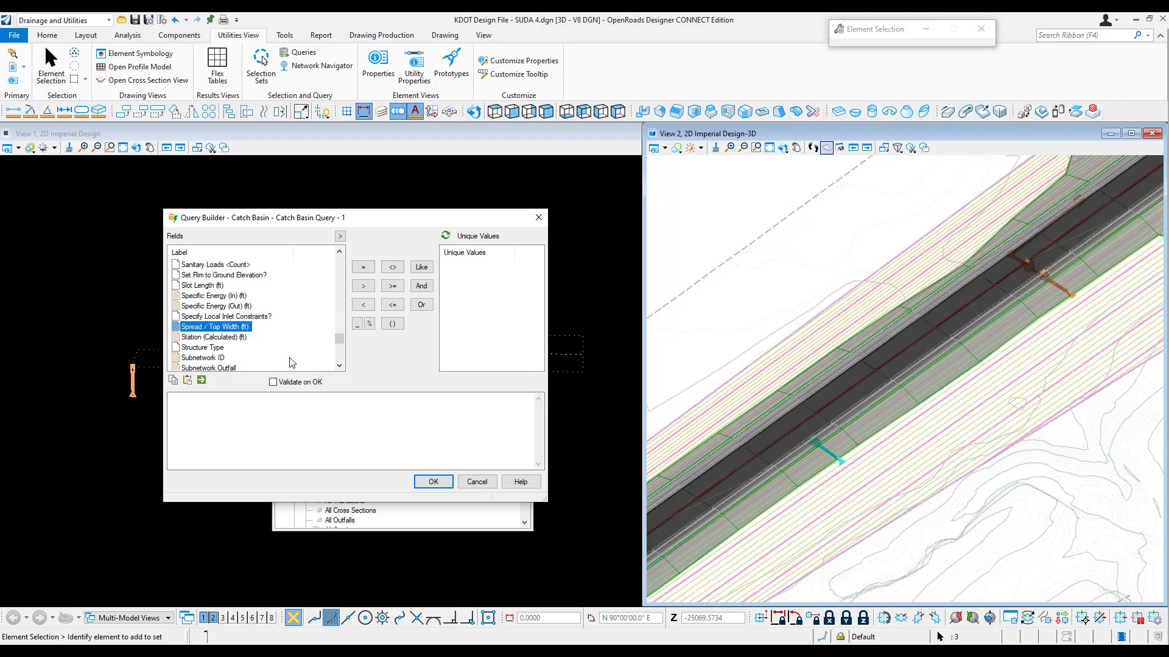
{"action": "double_click", "coordinate": [222, 327]}
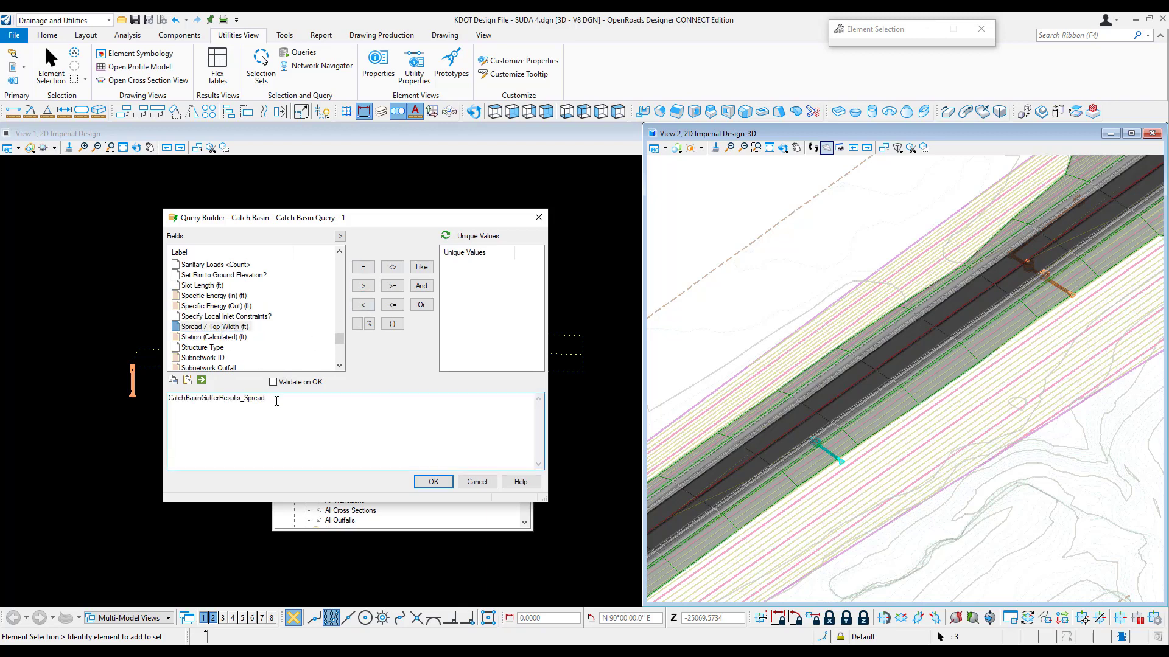
{"action": "left_click", "coordinate": [362, 285]}
{"action": "left_click", "coordinate": [432, 482]}
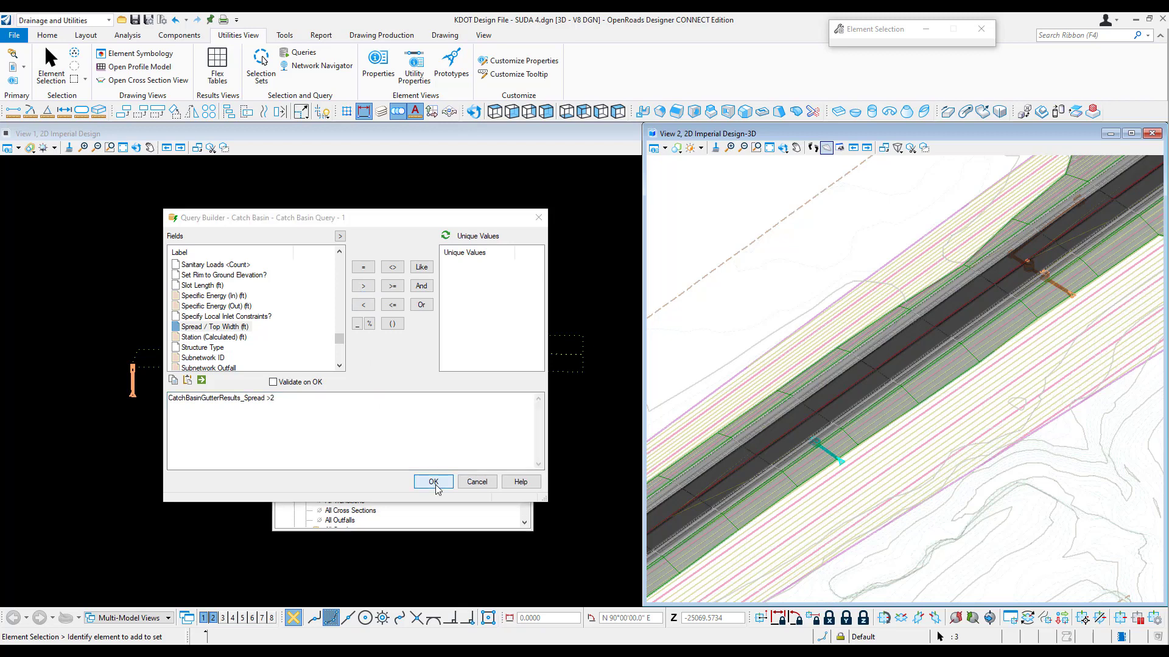
{"action": "left_click", "coordinate": [396, 390]}
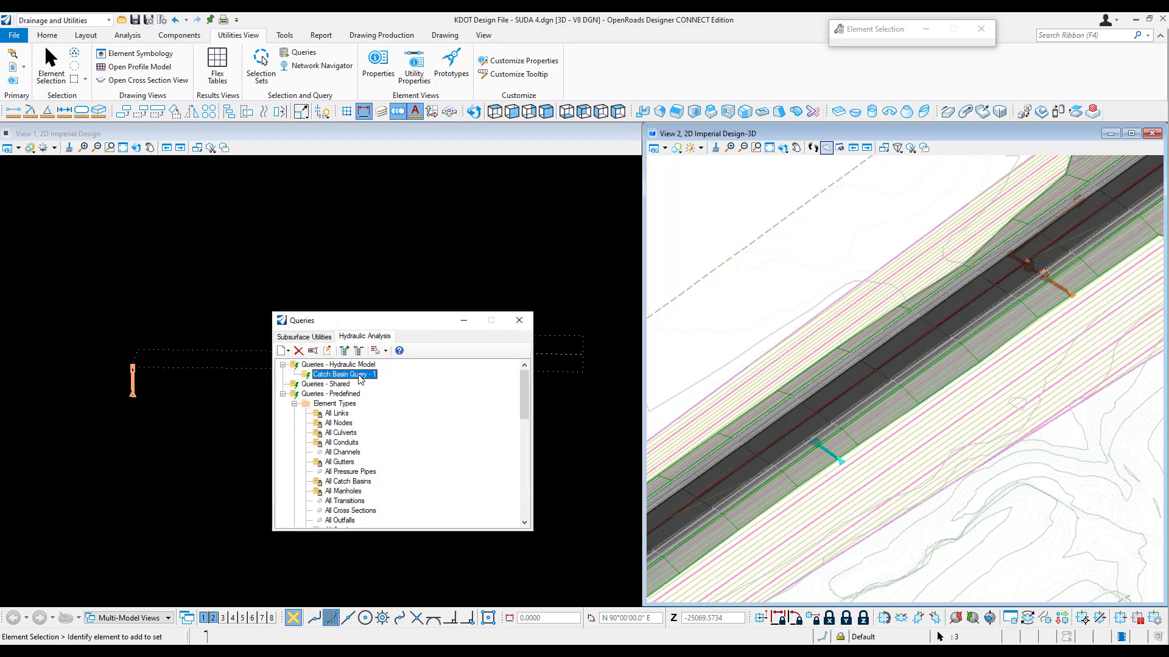
{"action": "right_click", "coordinate": [360, 380]}
{"action": "left_click", "coordinate": [404, 459]}
Step: Start another hydraulic model query for the Conduit element type and examine its fields in the Query Builder
{"action": "right_click", "coordinate": [362, 375]}
{"action": "mouse_move", "coordinate": [392, 389]}
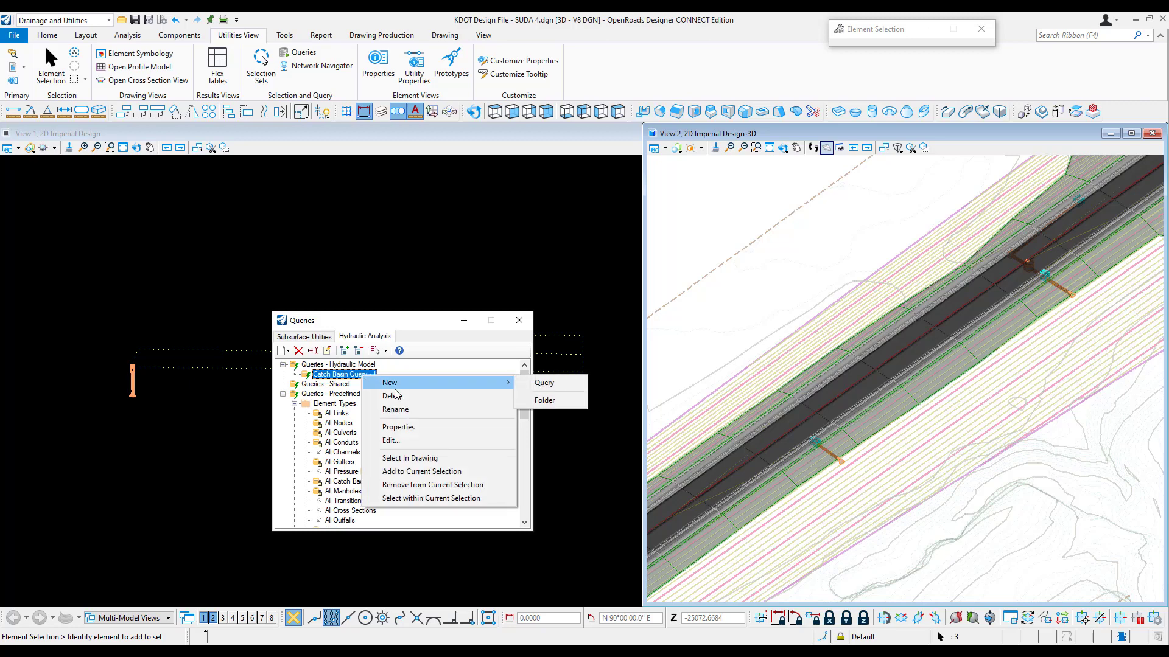
{"action": "left_click", "coordinate": [539, 384]}
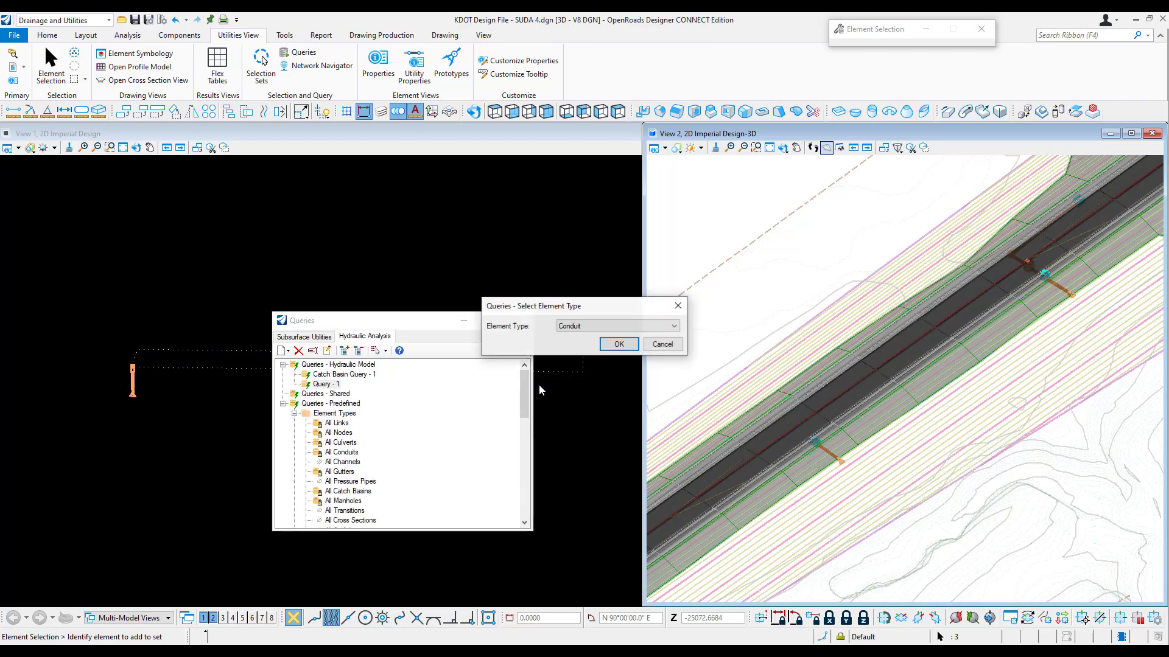
{"action": "left_click", "coordinate": [607, 346]}
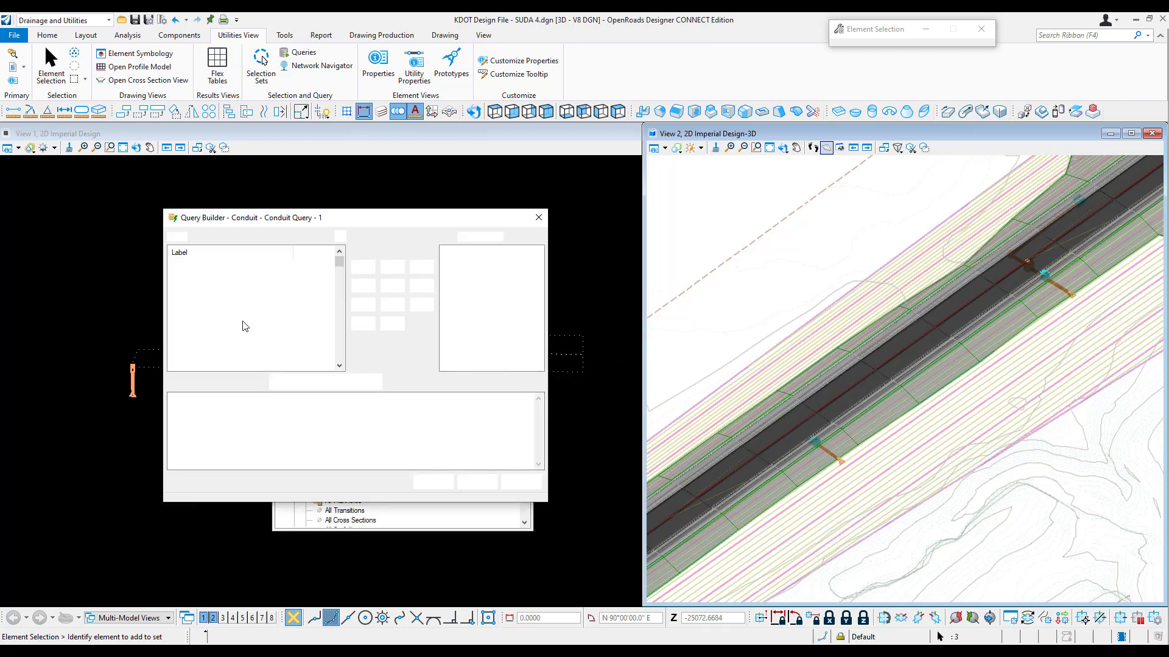
{"action": "left_click", "coordinate": [192, 306]}
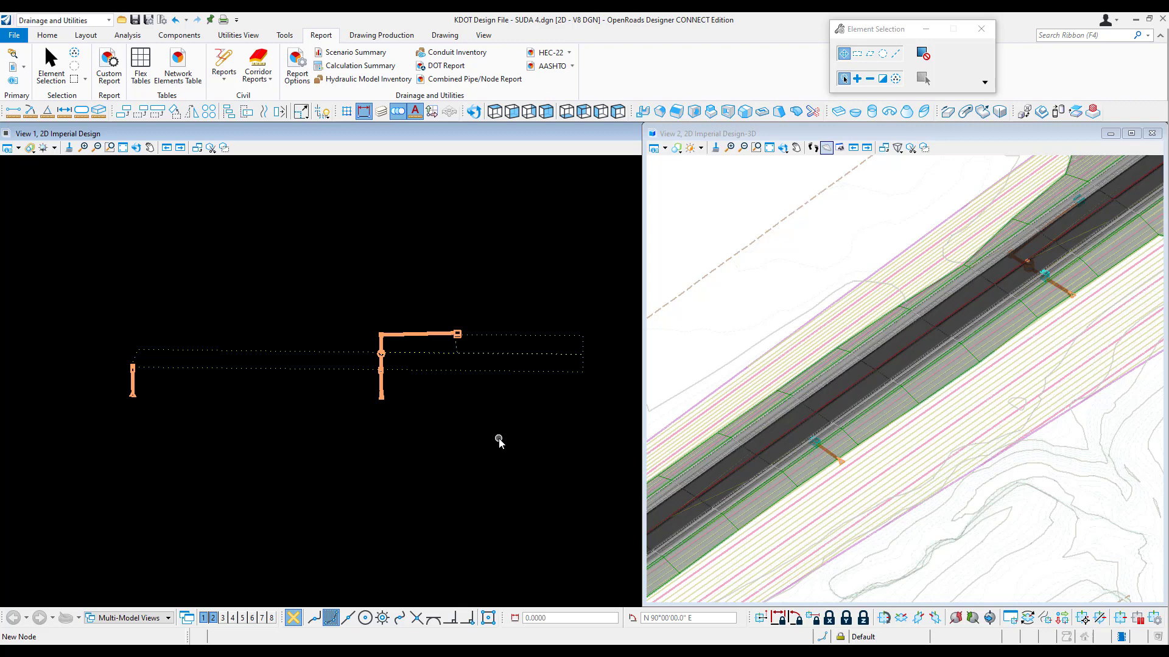
Step: Open the hydraulic Catch Basin FlexTable for all elements and generate a report preview from it
{"action": "left_click", "coordinate": [144, 67]}
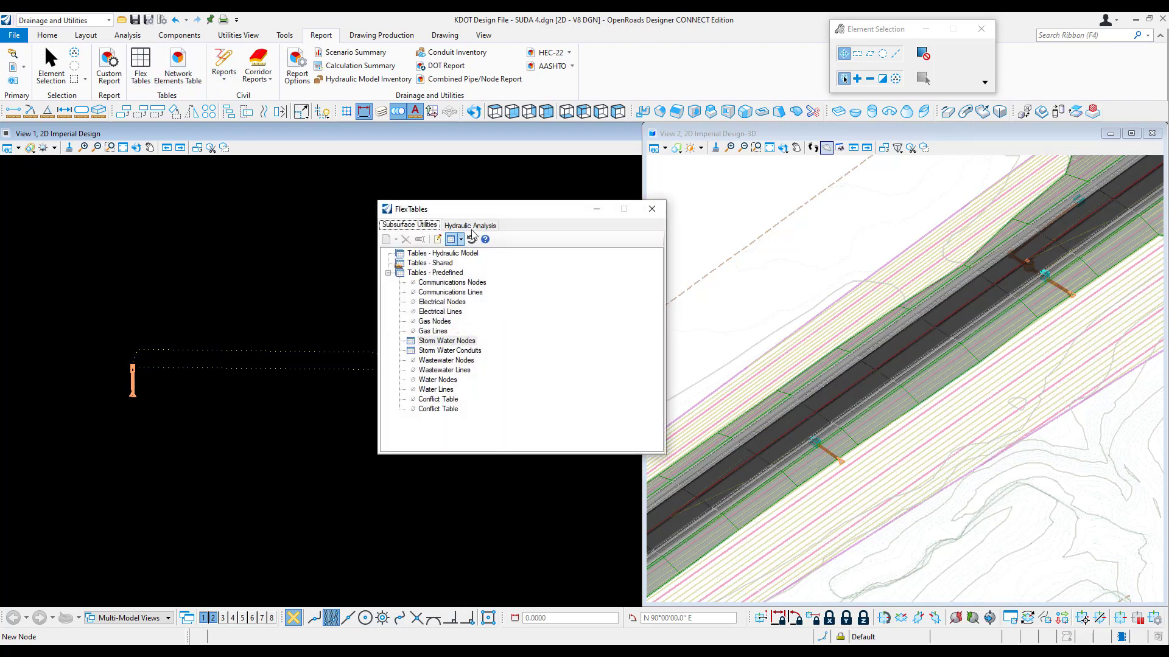
{"action": "left_click", "coordinate": [473, 228]}
{"action": "left_click", "coordinate": [441, 351]}
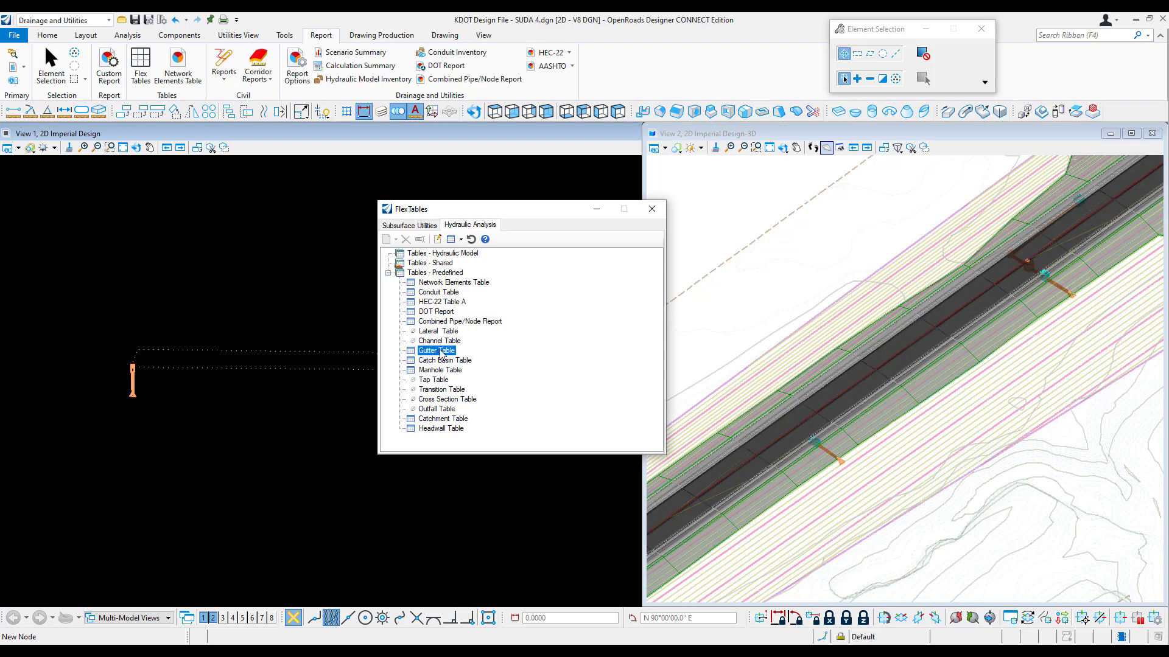
{"action": "right_click", "coordinate": [441, 353]}
{"action": "left_click", "coordinate": [432, 360]}
{"action": "right_click", "coordinate": [428, 360]}
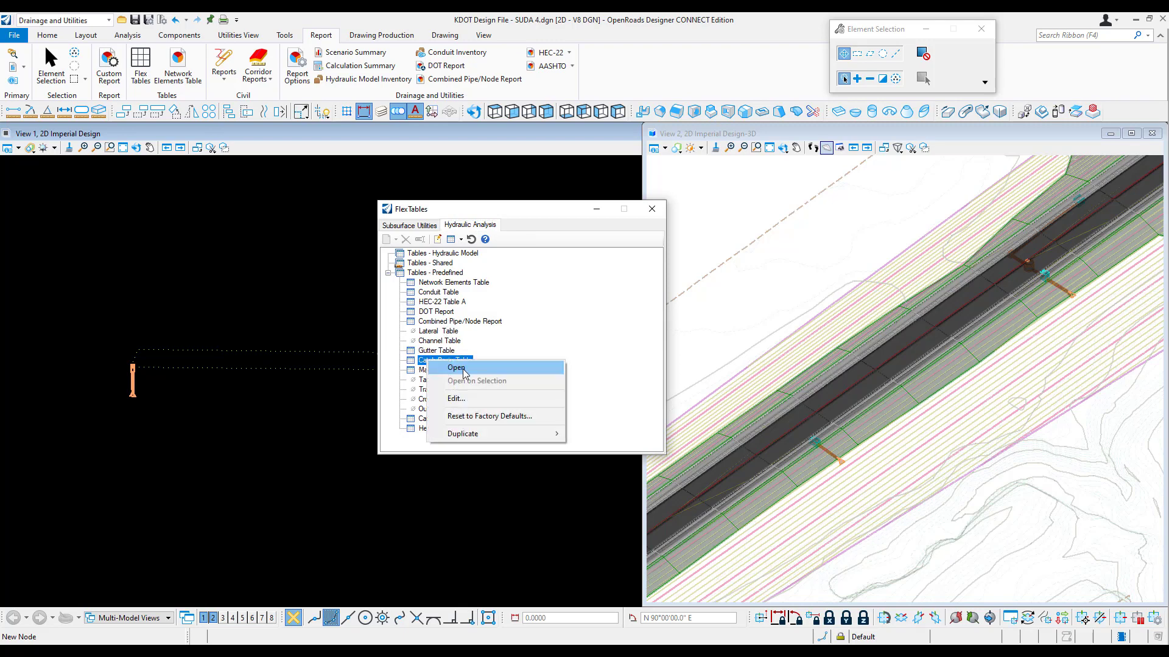
{"action": "left_click", "coordinate": [463, 370]}
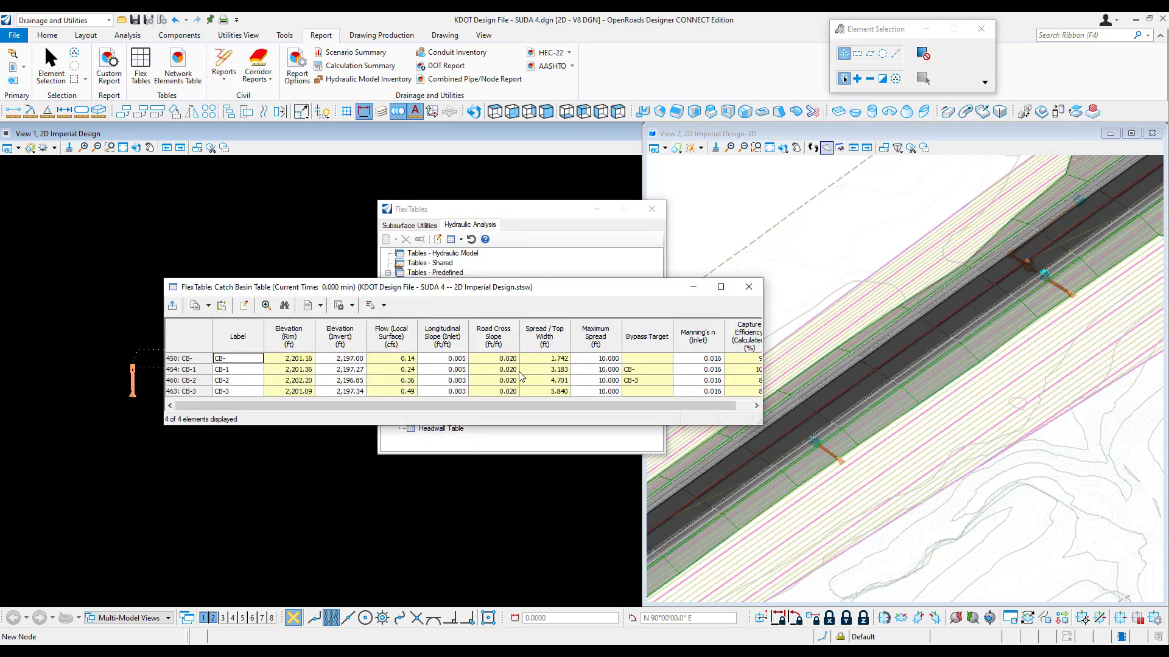
{"action": "left_click", "coordinate": [308, 307]}
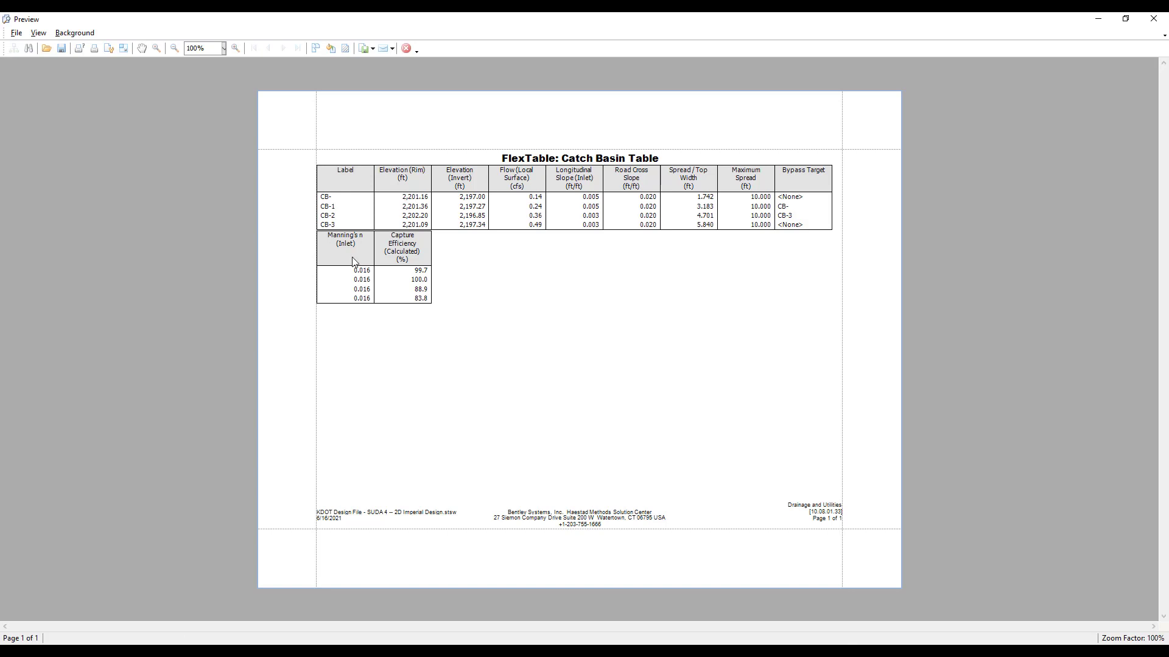
Step: Check the report's page setup with Landscape orientation, and close the report preview and the Catch Basin table
{"action": "left_click", "coordinate": [109, 49]}
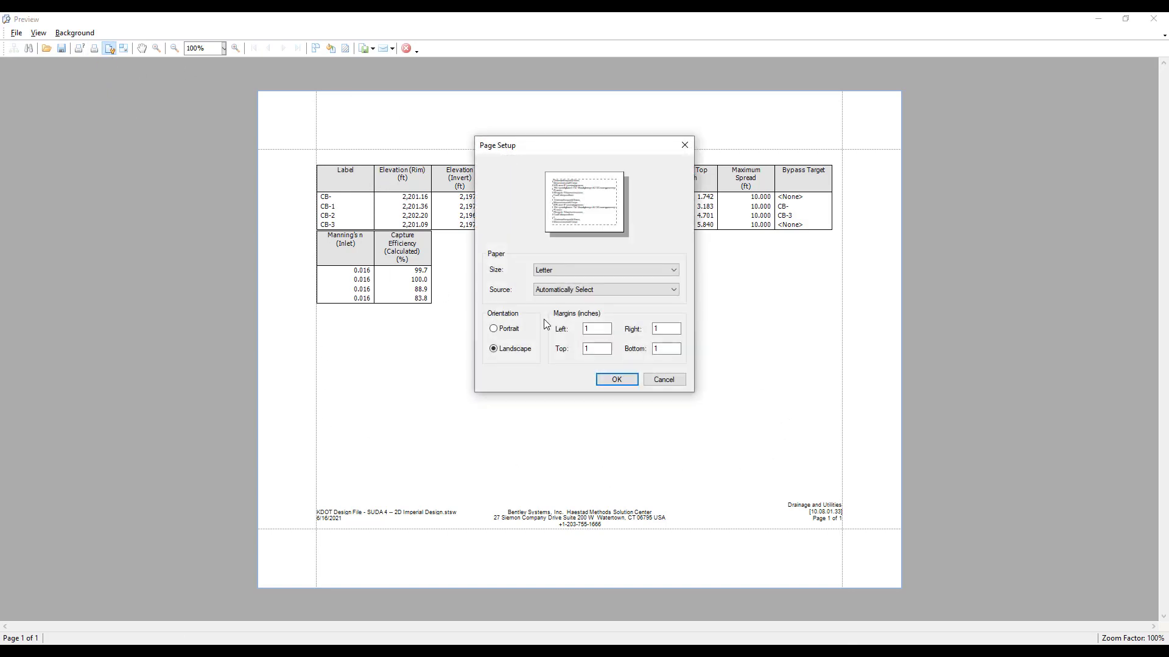
{"action": "left_click", "coordinate": [511, 330]}
{"action": "left_click", "coordinate": [511, 352]}
{"action": "left_click", "coordinate": [608, 382]}
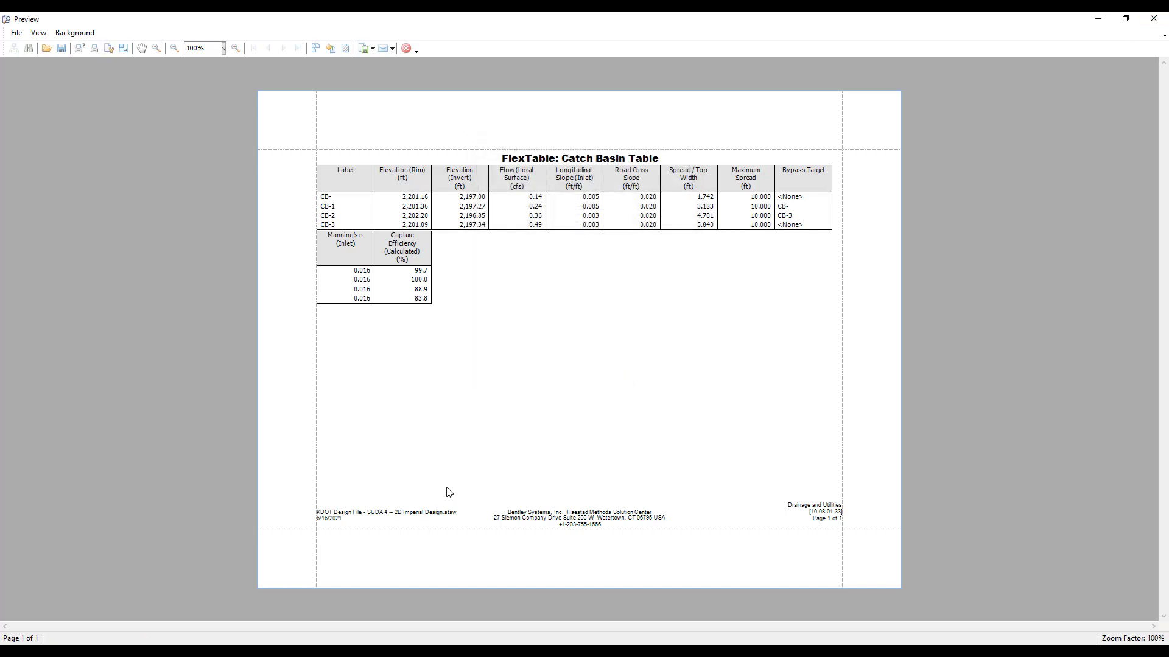
{"action": "left_click", "coordinate": [1159, 20]}
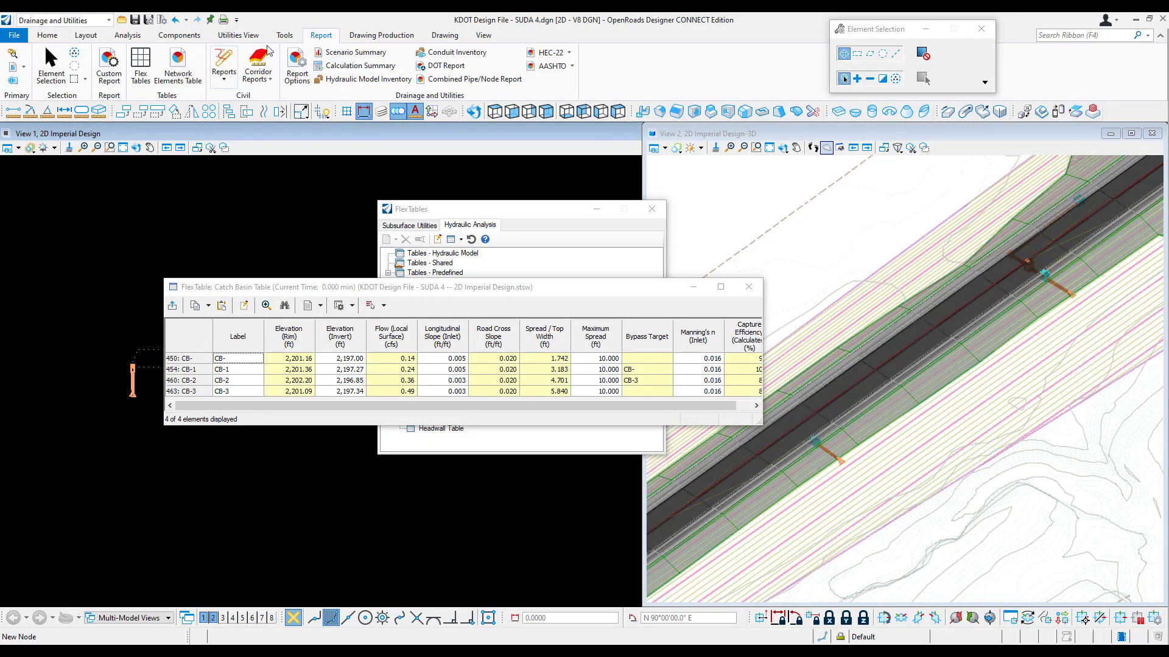
{"action": "left_click", "coordinate": [749, 286]}
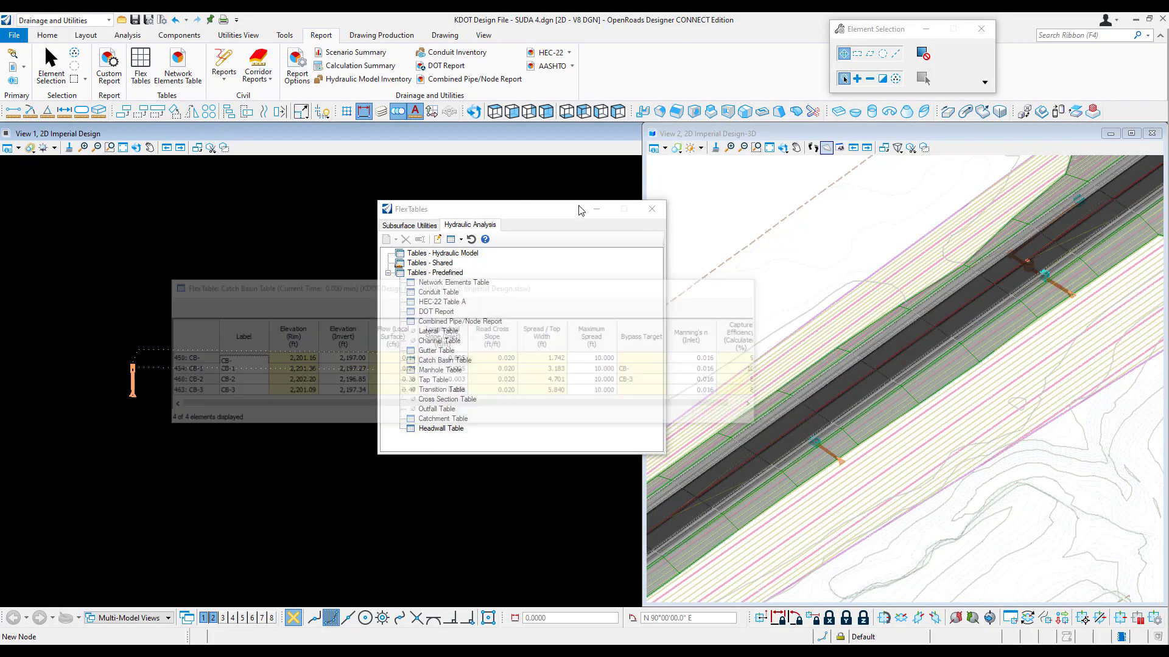
Step: In the report options, add the centered header line Project 123 and a footer row with "Engineer:" aligned left and the engineer's name centered
{"action": "left_click", "coordinate": [295, 67]}
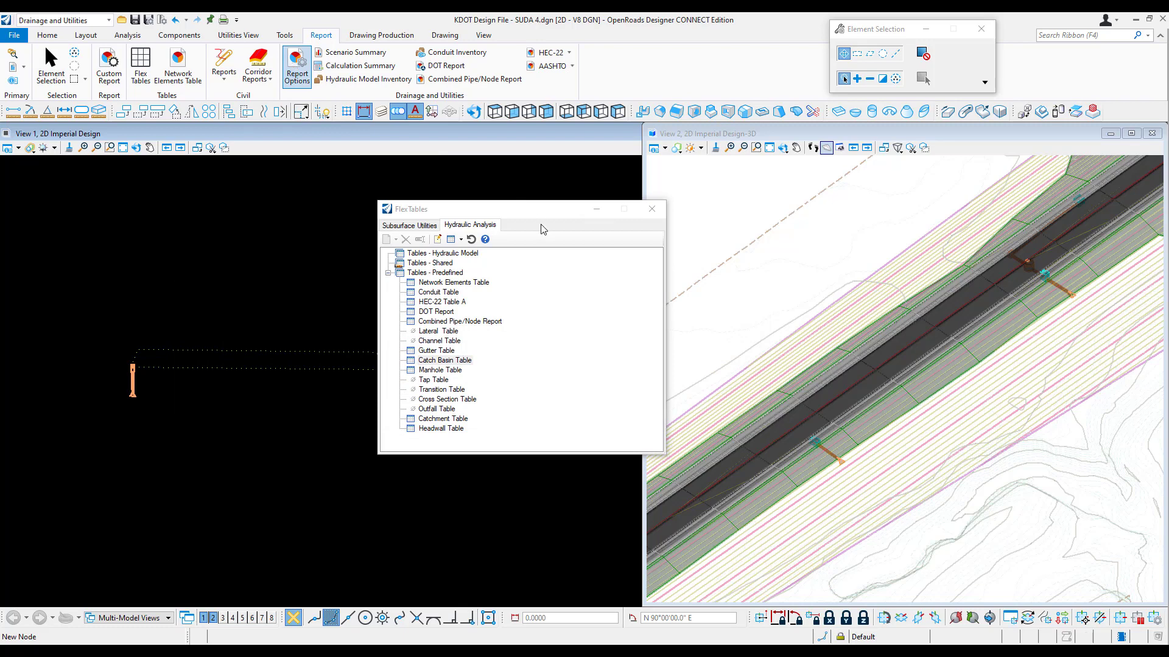
{"action": "left_click", "coordinate": [560, 282]}
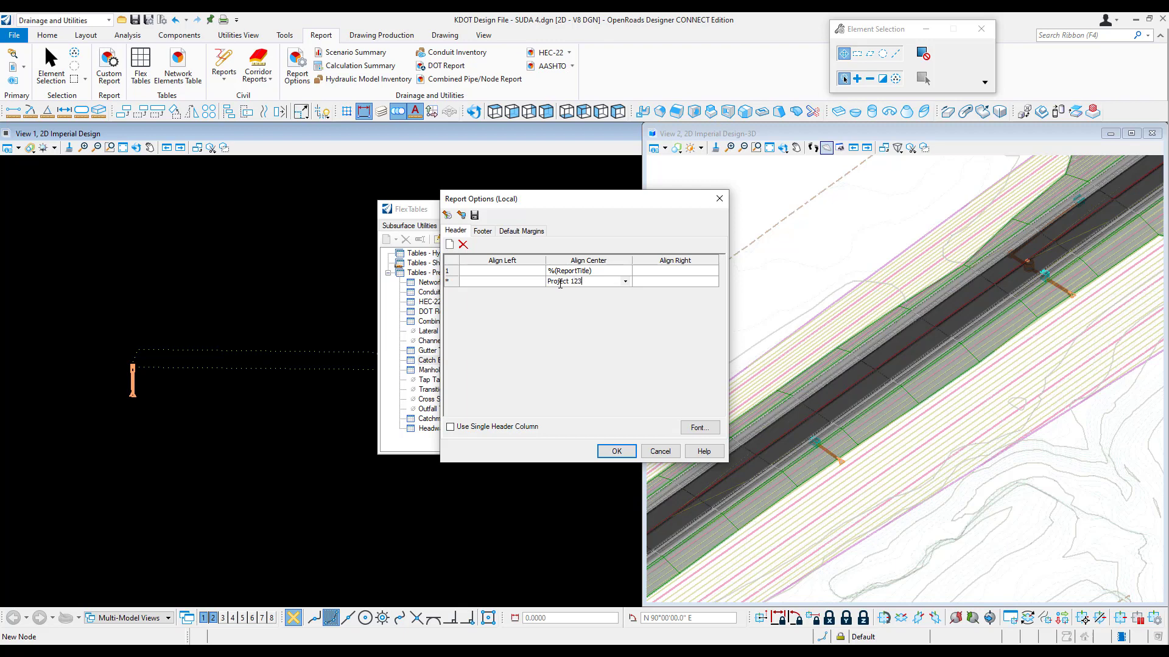
{"action": "left_click", "coordinate": [487, 234]}
{"action": "left_click", "coordinate": [482, 233]}
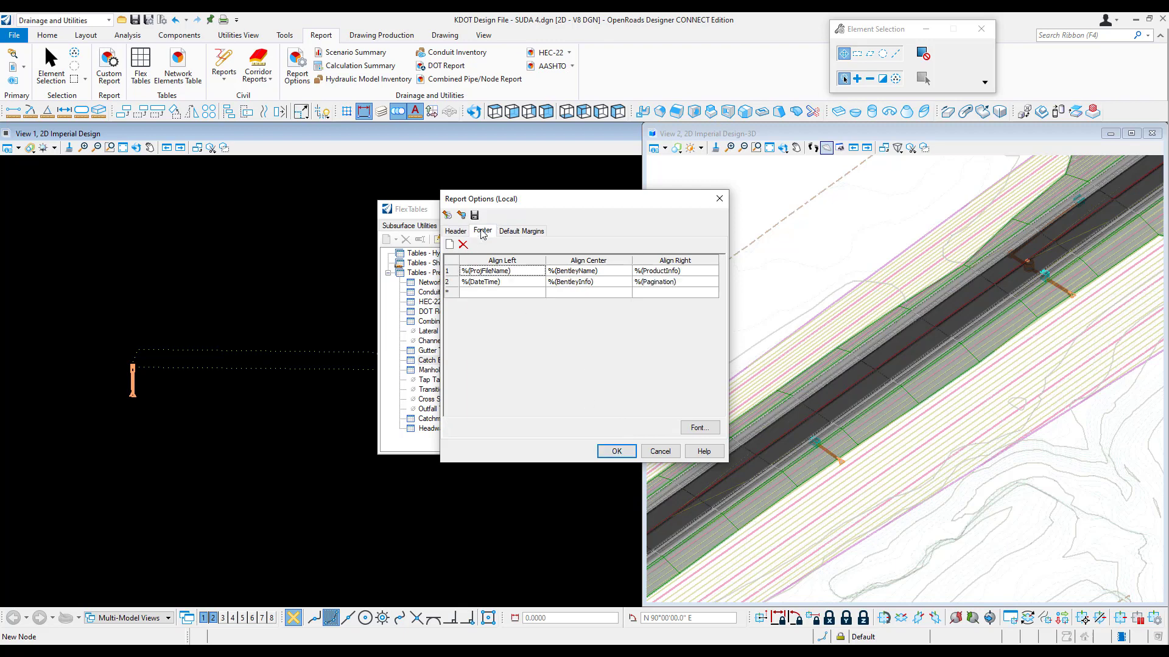
{"action": "left_click", "coordinate": [478, 293]}
{"action": "type", "text": "Engineer:"}
{"action": "left_click", "coordinate": [596, 295]}
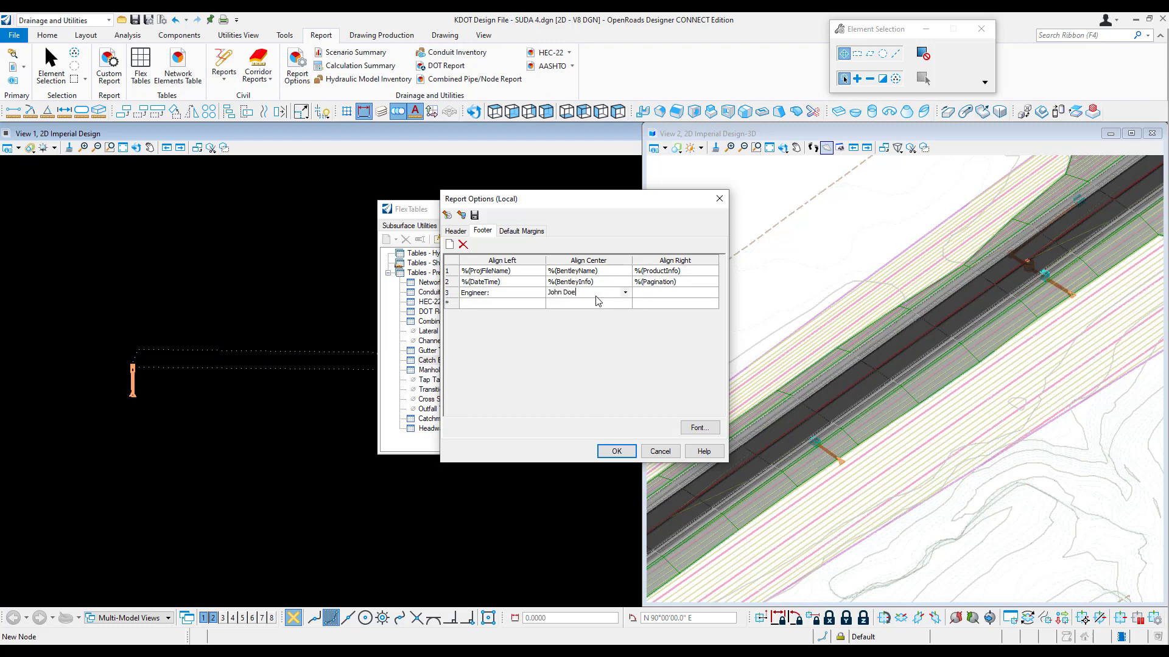
{"action": "left_click", "coordinate": [617, 451]}
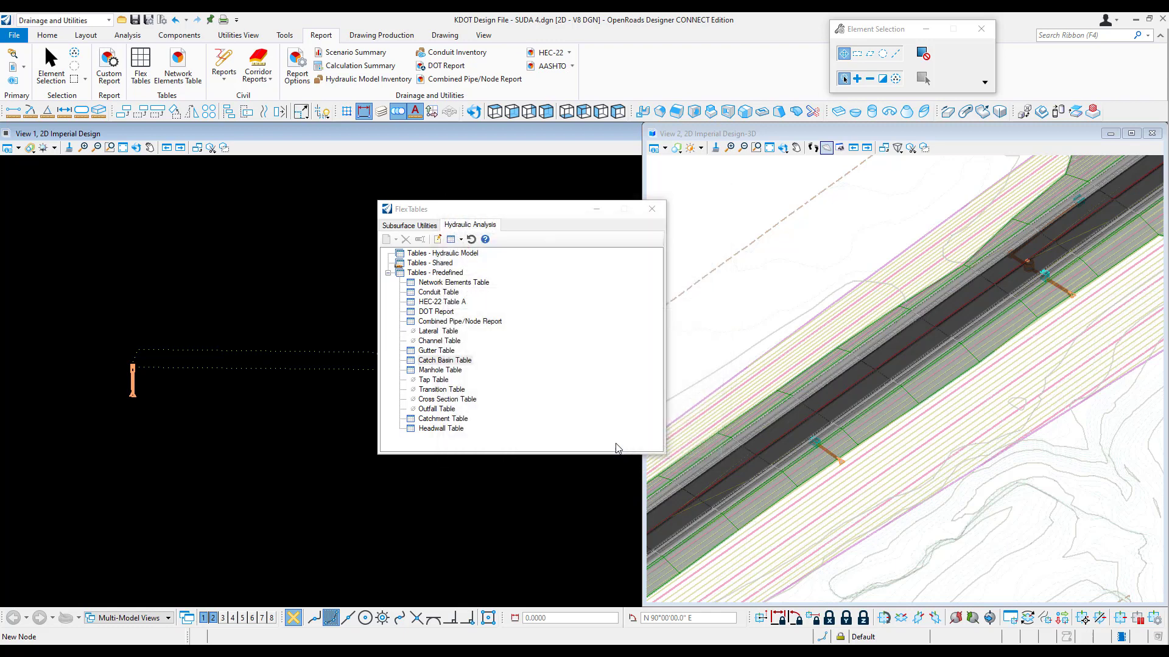
Step: Reopen the Catch Basin FlexTable and generate its report with the customized header and footer
{"action": "right_click", "coordinate": [445, 364]}
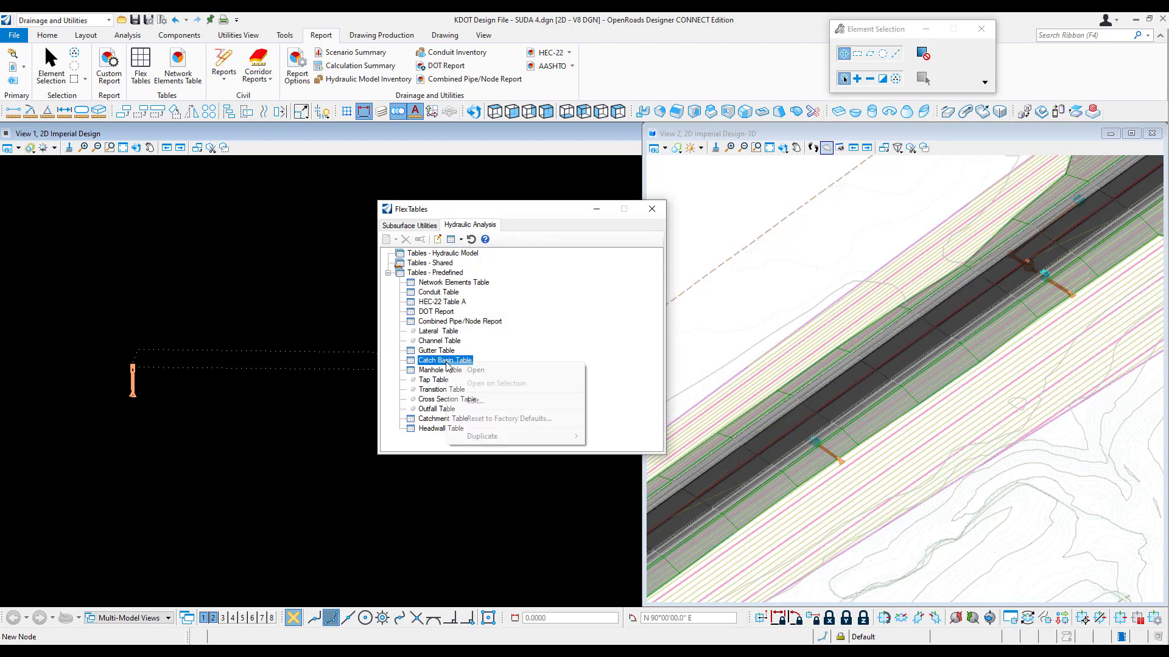
{"action": "left_click", "coordinate": [487, 369]}
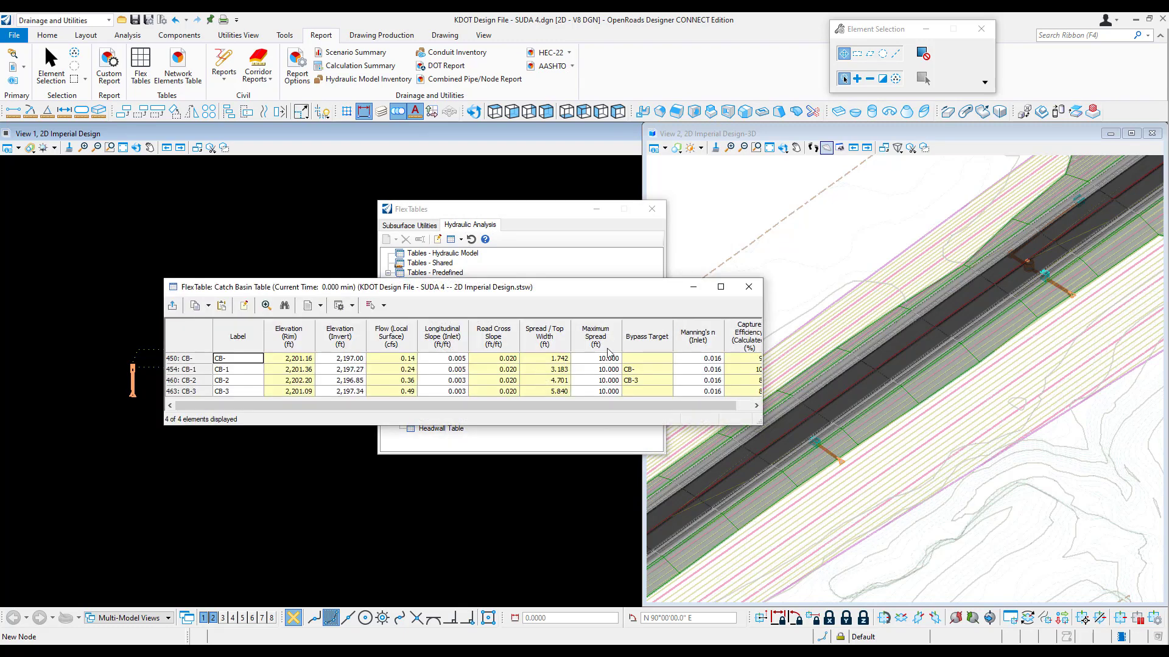
{"action": "left_click", "coordinate": [308, 309]}
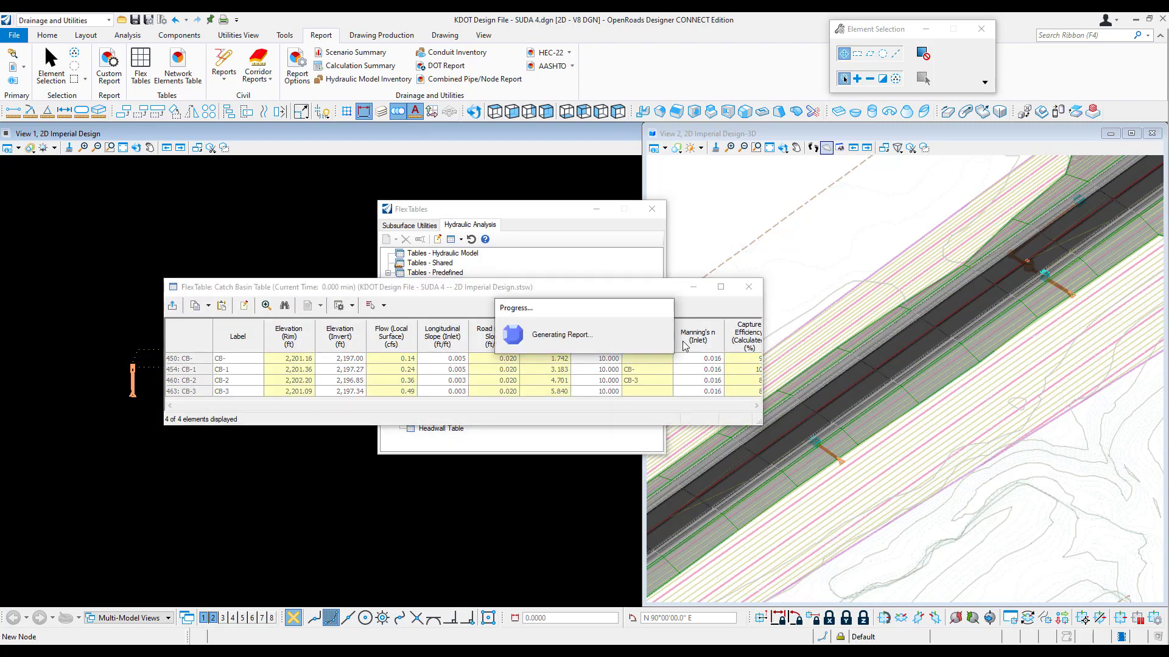